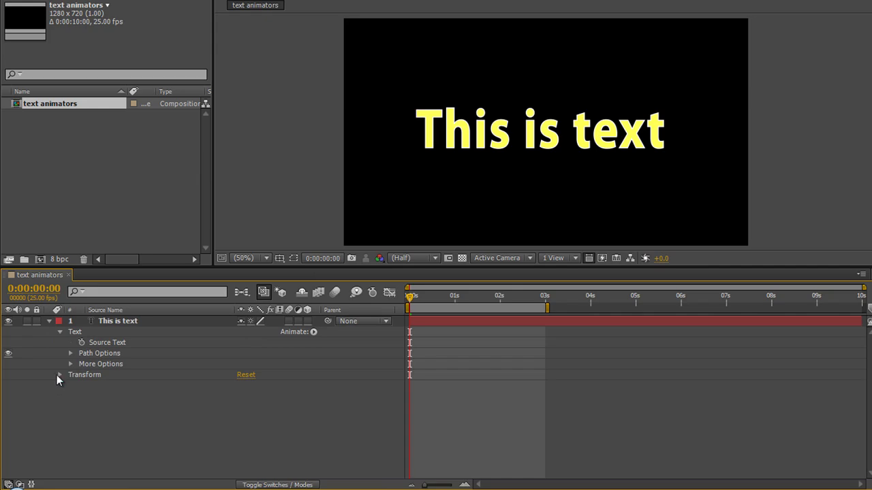
Step: Expand the "This is text" layer's Transform properties and enable per-character 3D for the layer
click(60, 375)
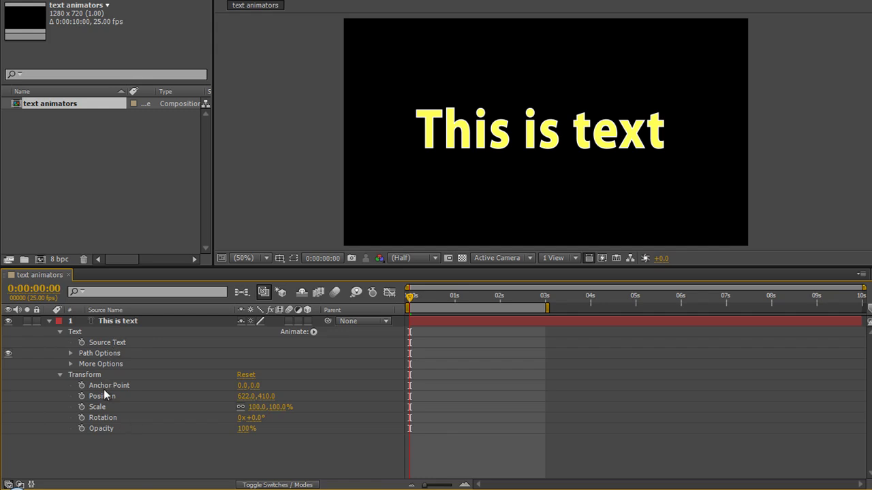
click(313, 332)
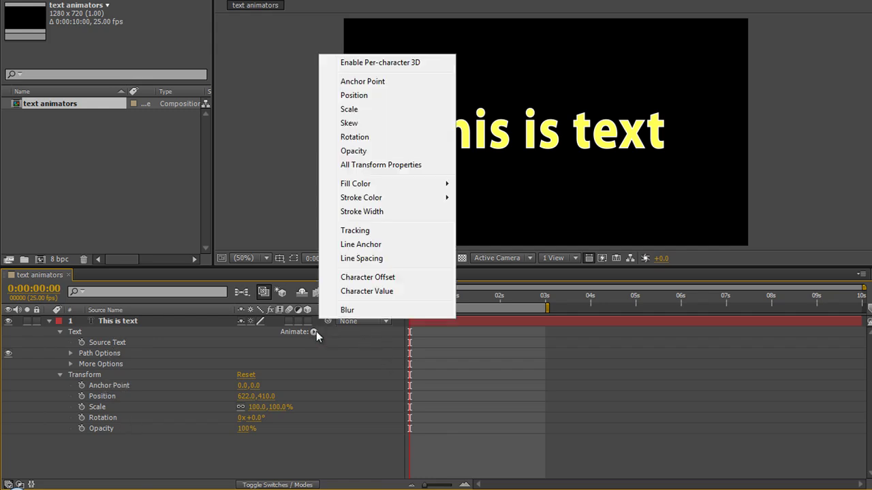
click(382, 65)
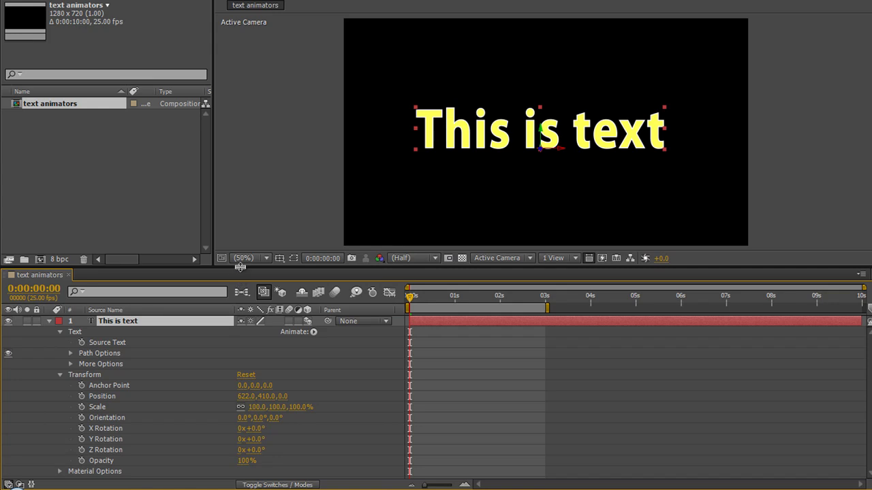
Step: Enlarge the timeline area to examine the text layer's Material Options, collapse them and enlarge the composition preview again
drag(239, 271, 230, 197)
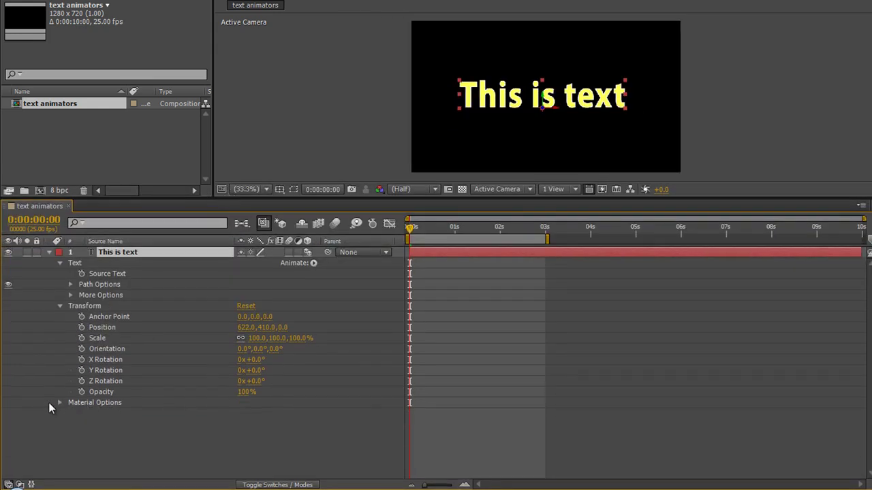
click(58, 403)
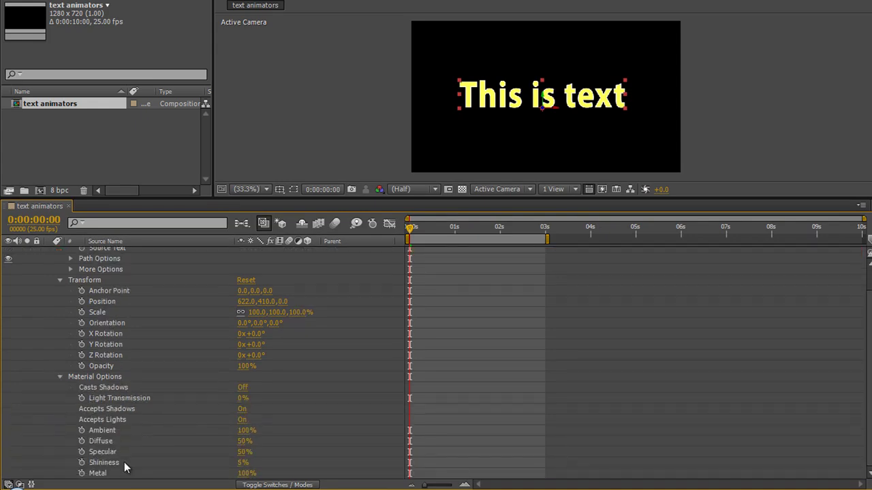
scroll(126, 424, up, 1)
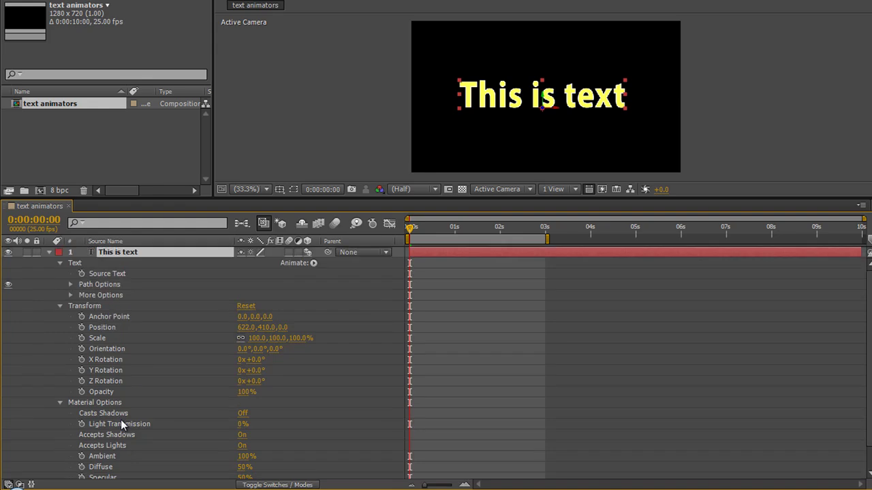
click(60, 403)
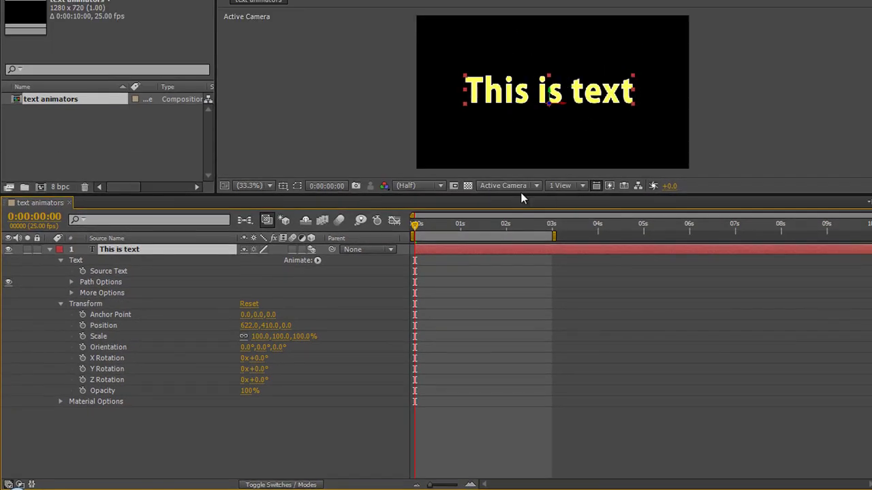
drag(521, 194, 518, 377)
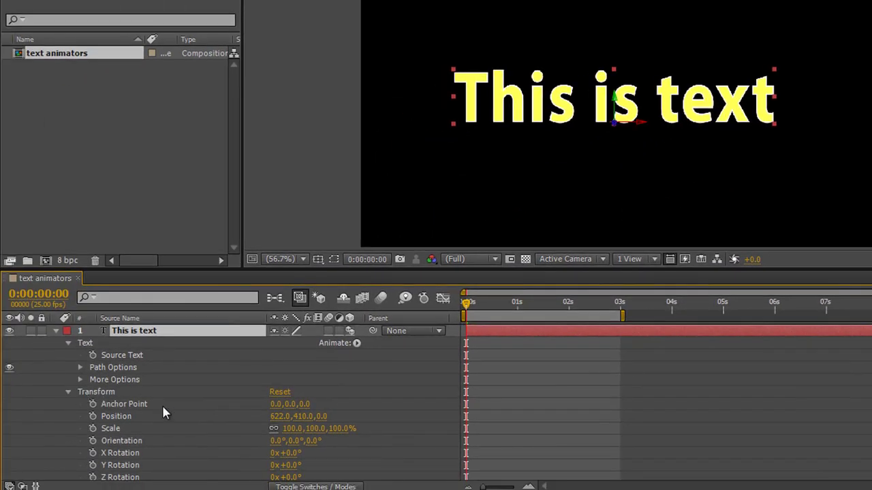
Step: Try rotating the whole text layer to about 36° with its X Rotation transform, and reset that property
scroll(203, 414, down, 2)
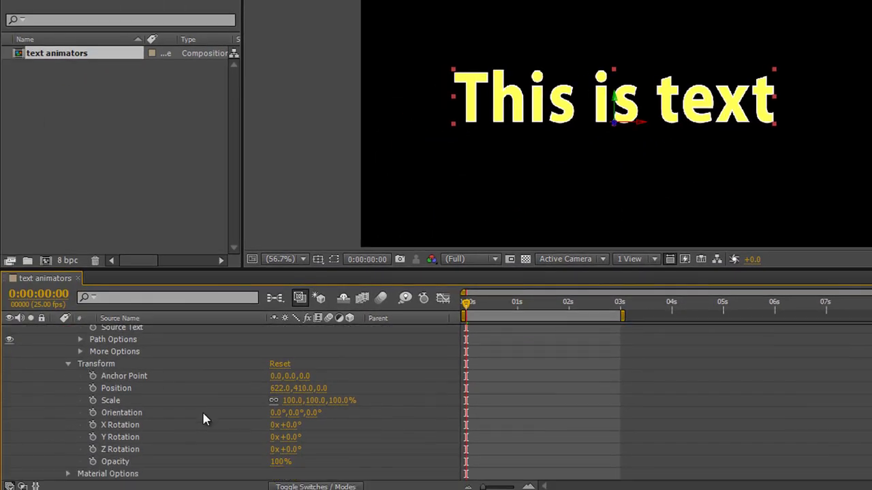
scroll(203, 420, up, 2)
scroll(203, 419, down, 2)
scroll(203, 419, up, 2)
scroll(203, 420, down, 2)
drag(286, 425, 347, 462)
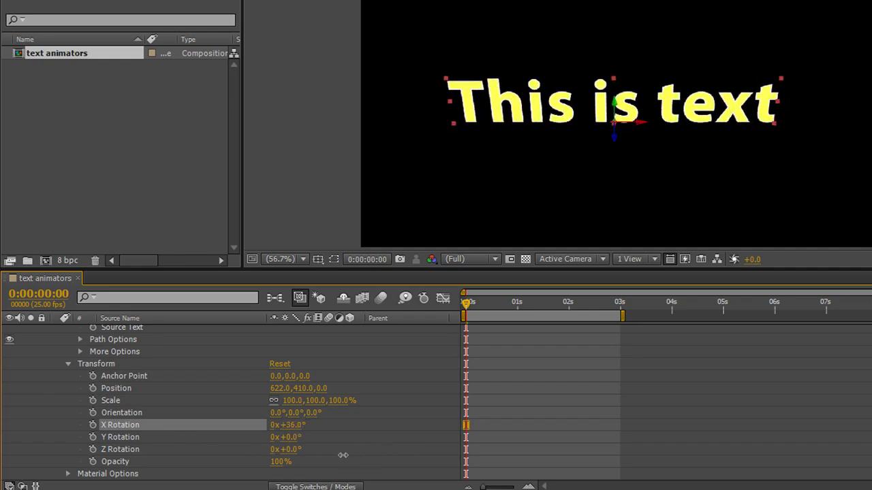
right_click(111, 431)
click(142, 384)
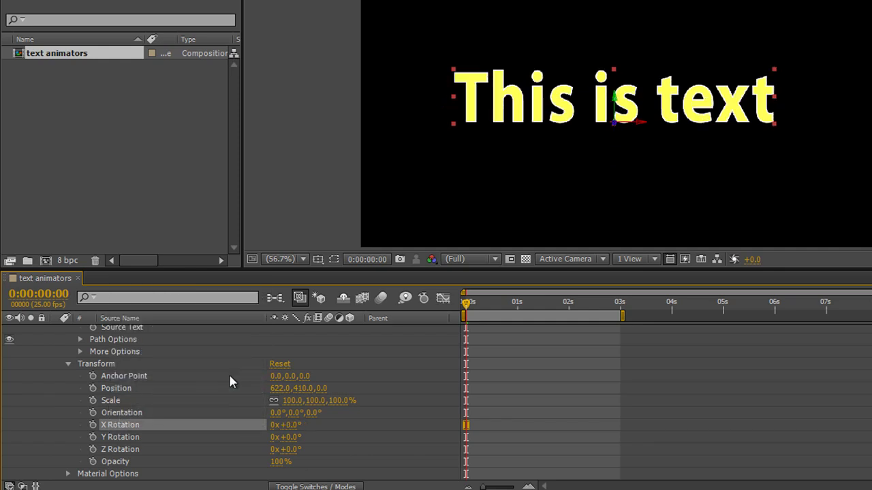
scroll(231, 381, up, 2)
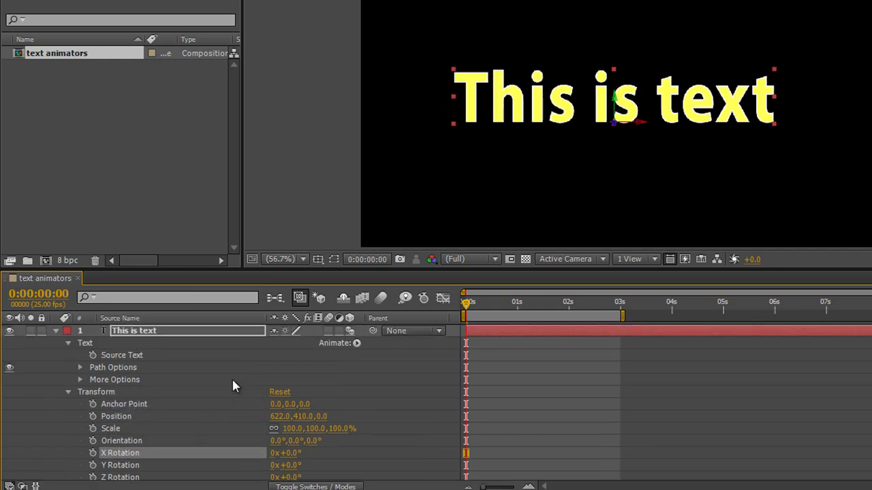
Step: Collapse the layer's Transform group and examine the Anchor Point Grouping choices in the text's More Options
click(68, 393)
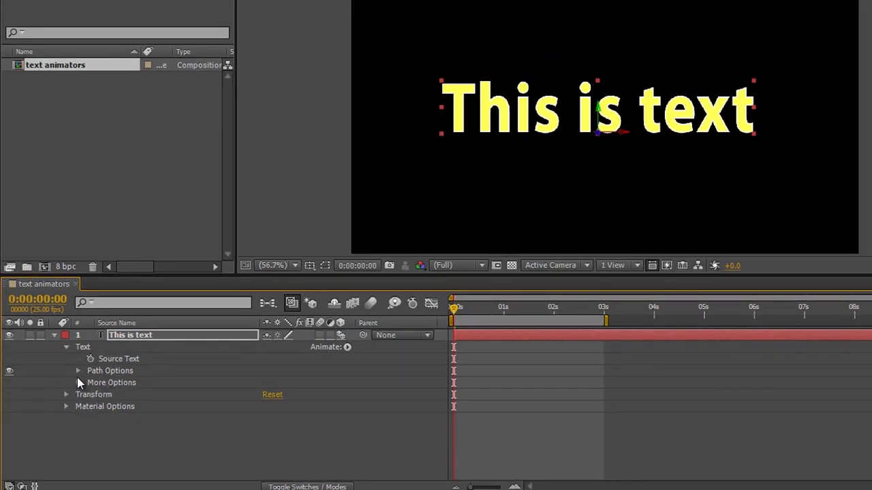
click(77, 384)
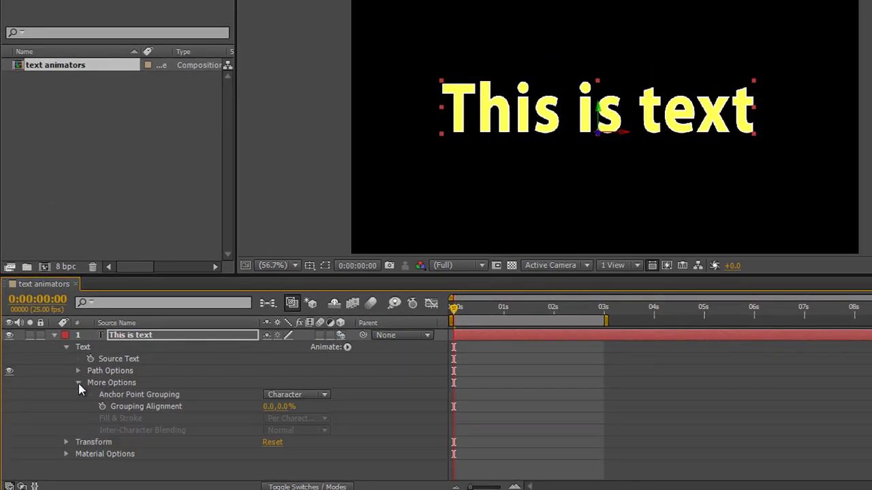
click(323, 396)
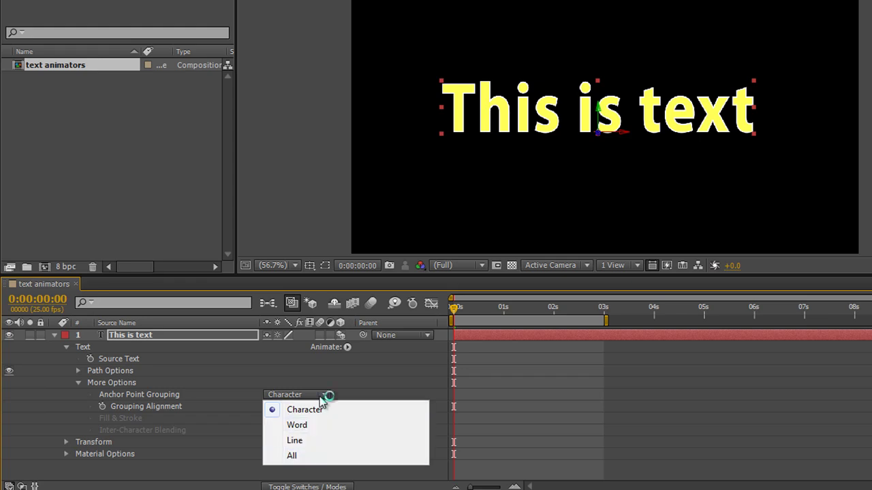
click(192, 385)
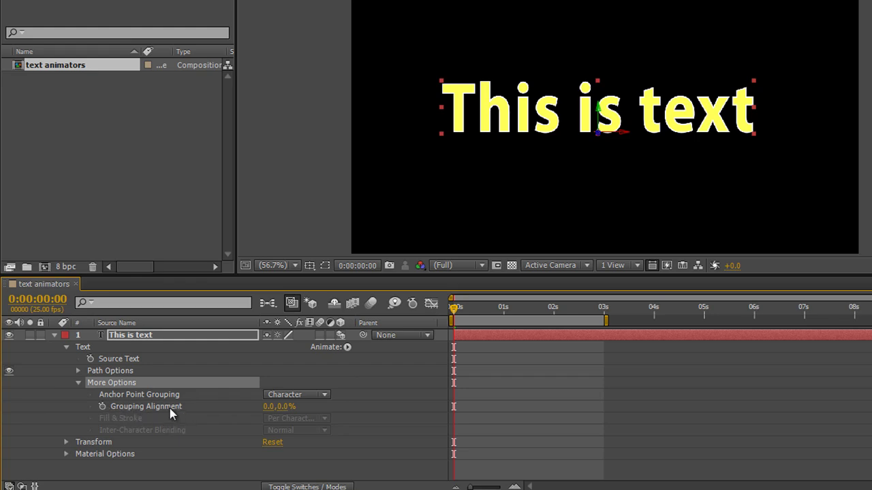
click(78, 383)
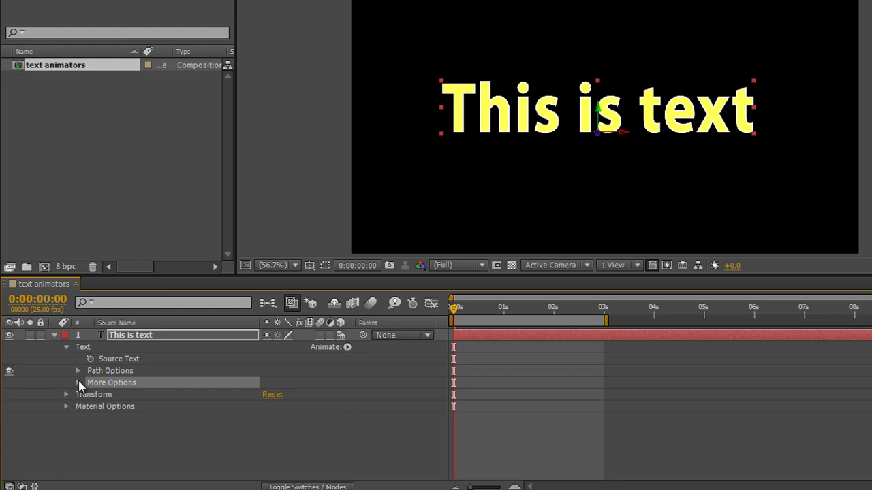
Step: Add a Rotation animator to the text and expand its Range Selector 1 with the Start property selected
click(348, 349)
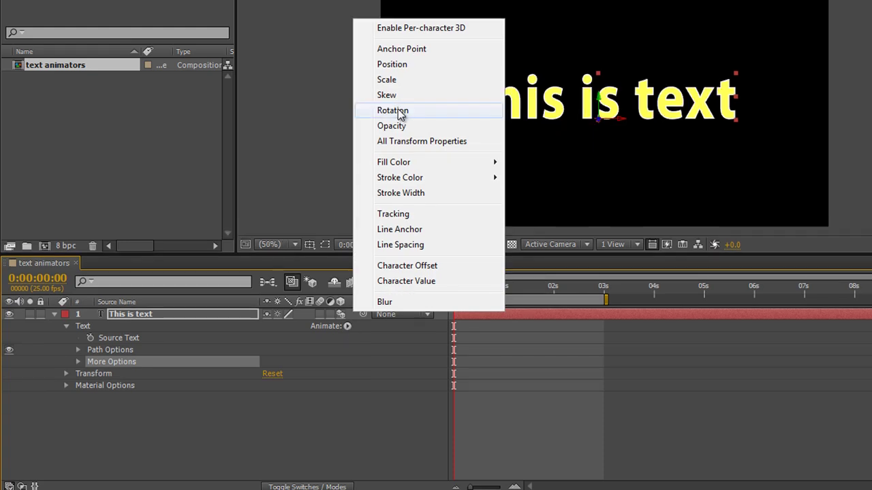
click(399, 112)
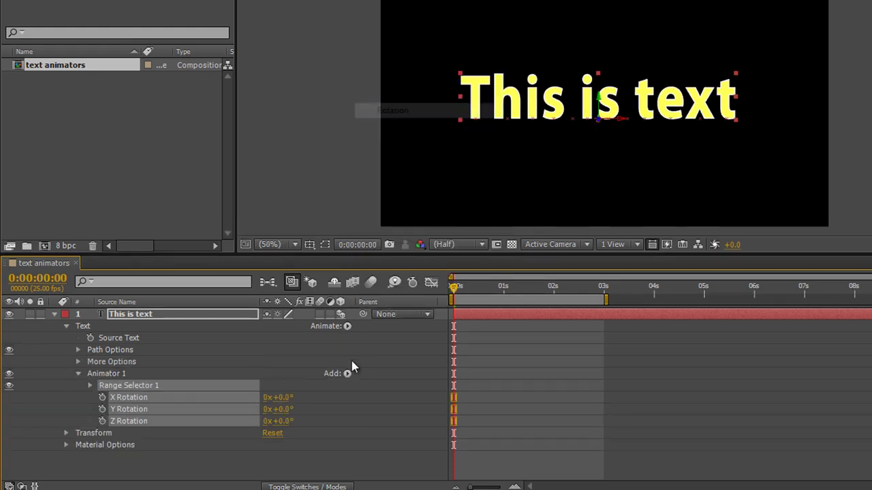
click(90, 386)
click(130, 397)
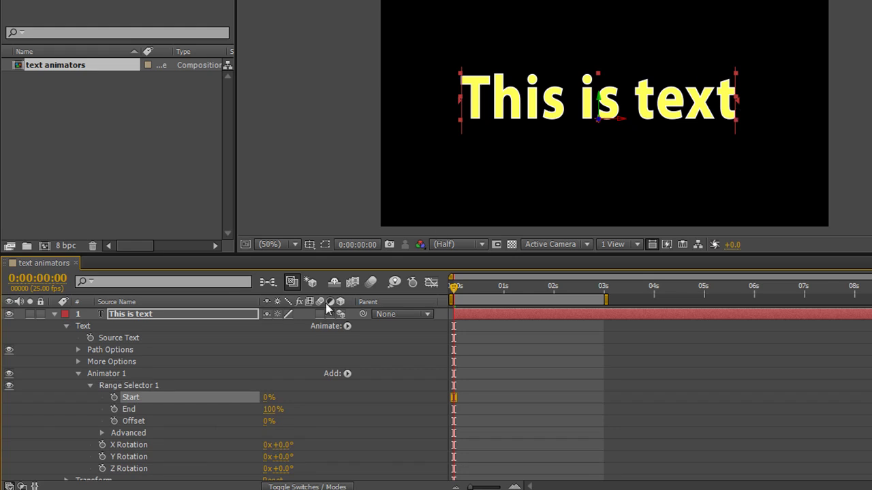
Step: Set Animator 1's character rotation to about 35° in X, 312° in Y and 6° in Z
scroll(126, 443, down, 1)
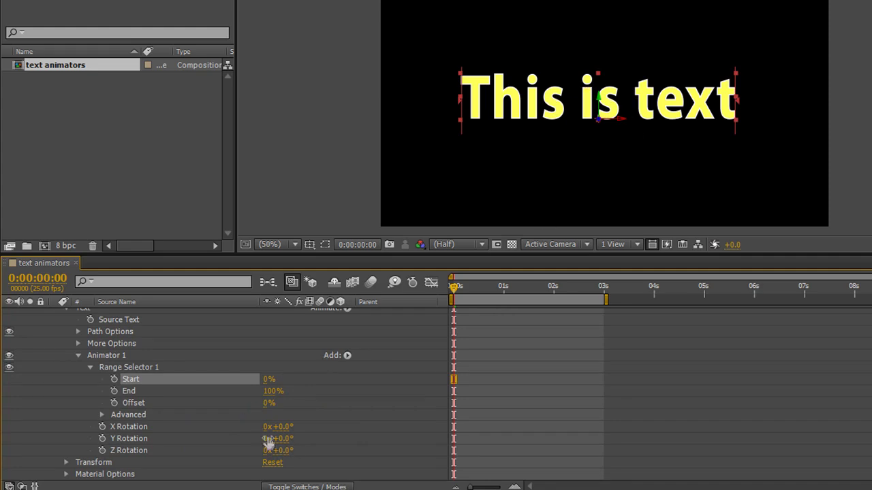
drag(277, 441, 530, 489)
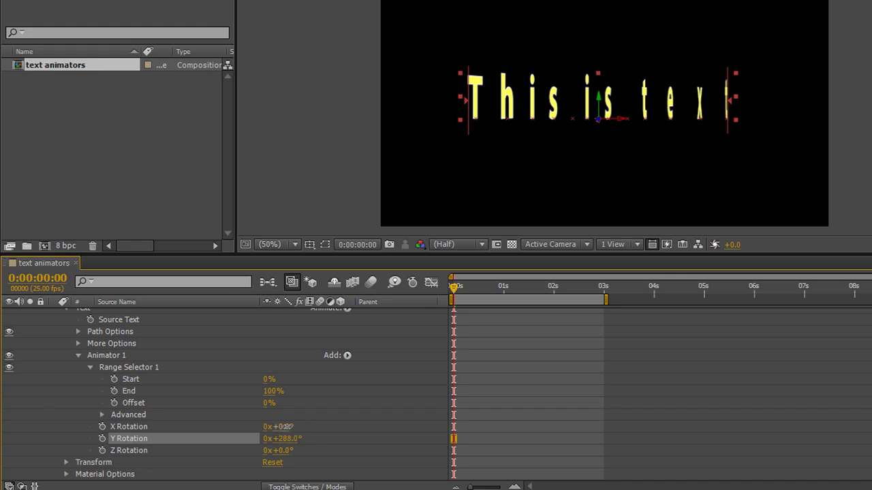
drag(283, 427, 308, 459)
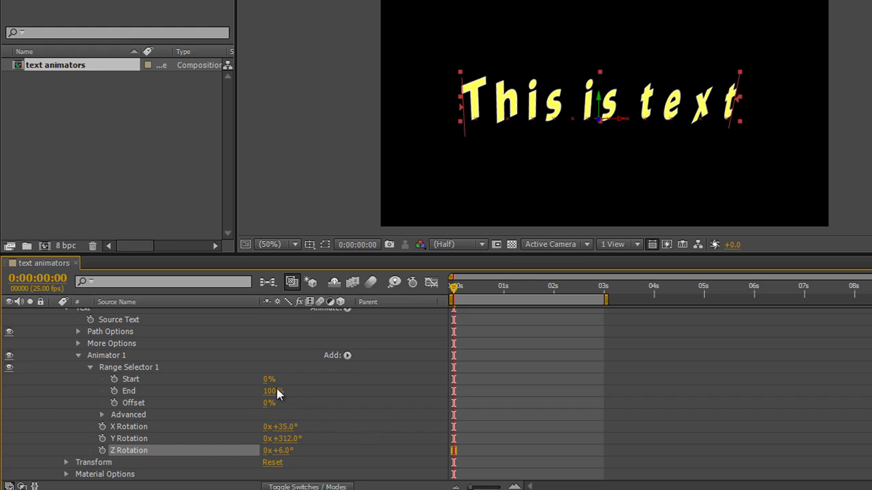
Step: Try narrowing Range Selector 1 to an End of 8% and shifting its Offset to about -13%
drag(271, 391, 203, 388)
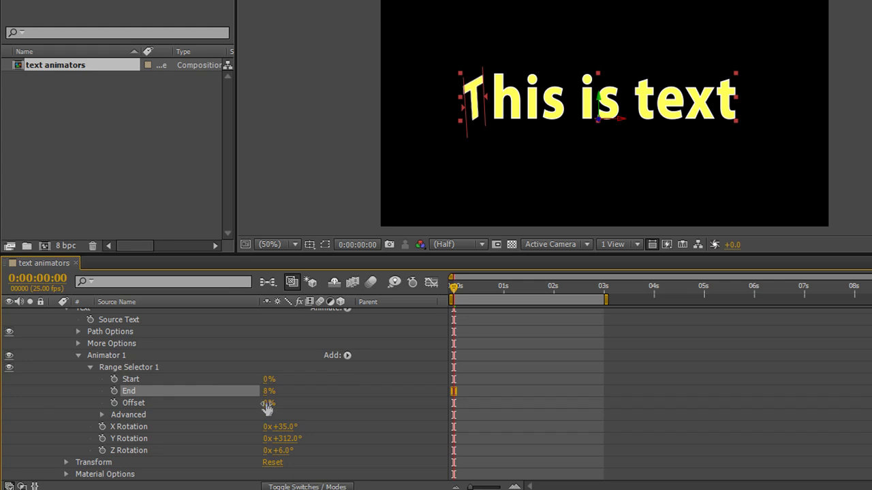
drag(267, 404, 280, 404)
drag(288, 407, 320, 449)
Step: Add a Scale property to Animator 1 and unlink its X, Y and Z dimensions
click(348, 355)
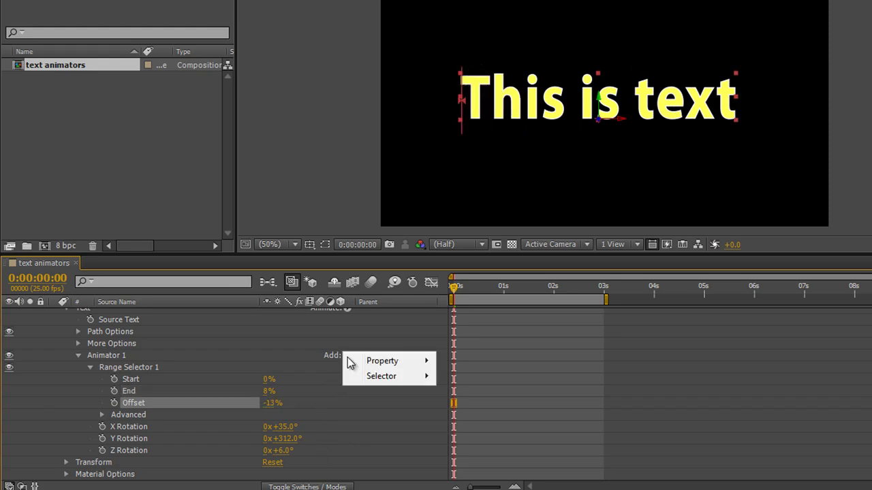
mouse_move(374, 364)
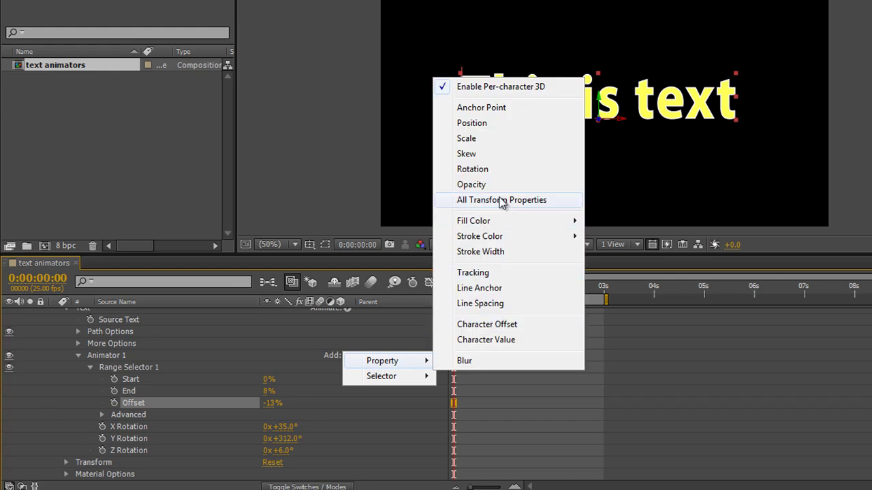
click(475, 138)
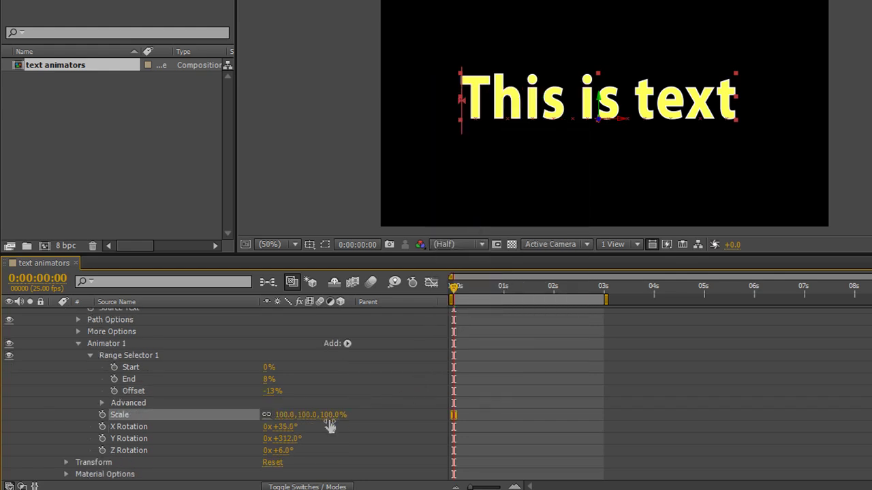
click(266, 415)
Step: Reset Range Selector 1's End value and raise the animator's Z scale to about 233%
right_click(131, 381)
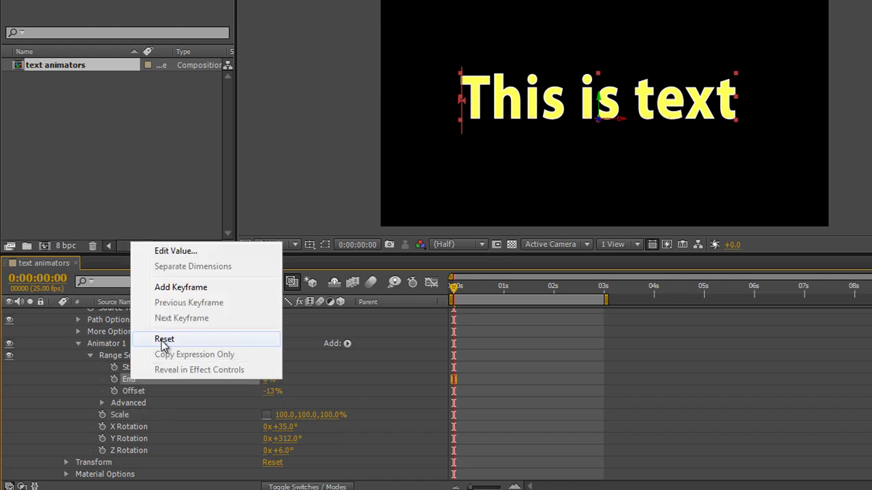
click(164, 340)
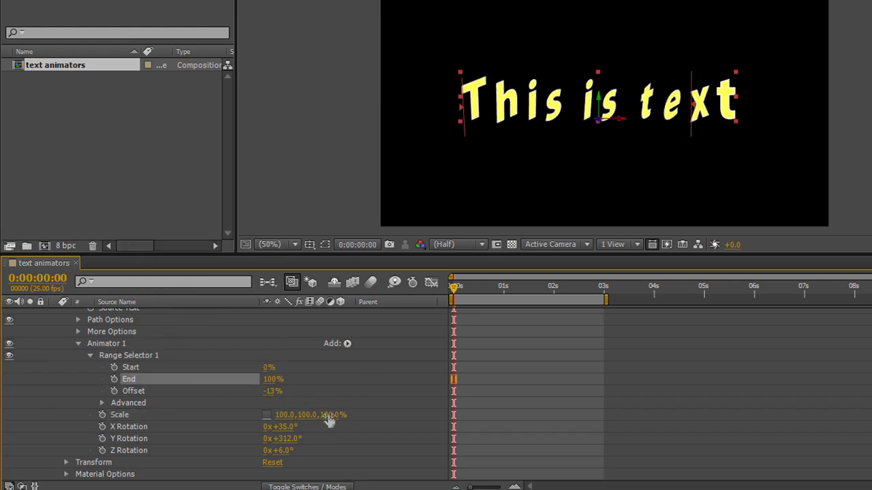
drag(328, 417, 342, 416)
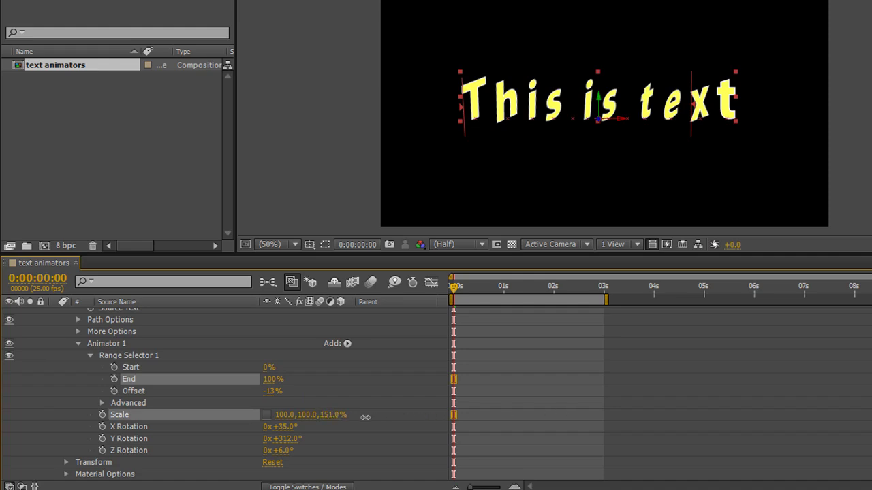
drag(477, 405, 544, 405)
drag(437, 419, 414, 420)
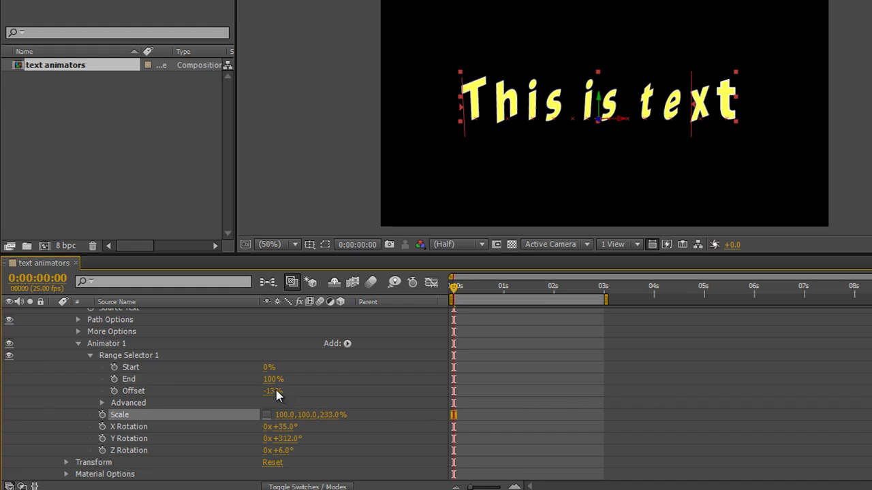
Step: Reset Range Selector 1's Offset and set the animator's Scale to about 129, 133, 200%
right_click(137, 396)
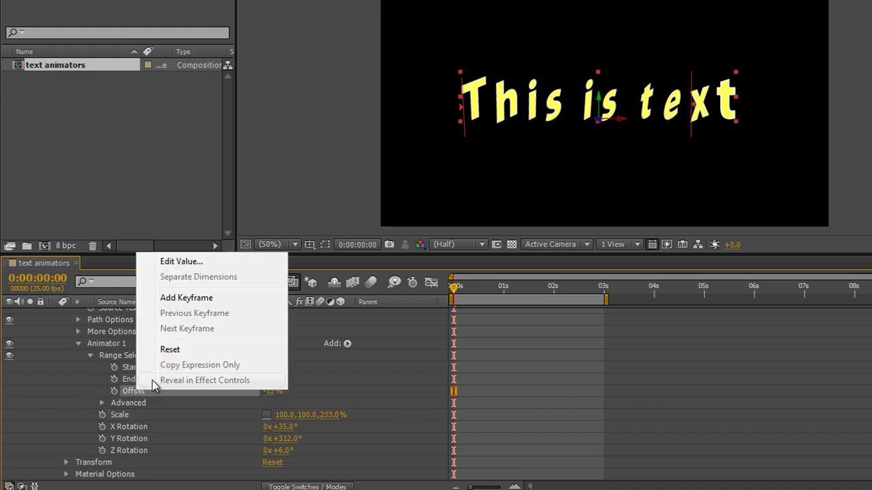
click(171, 350)
mouse_move(305, 422)
mouse_down()
mouse_move(297, 423)
mouse_move(298, 411)
mouse_up()
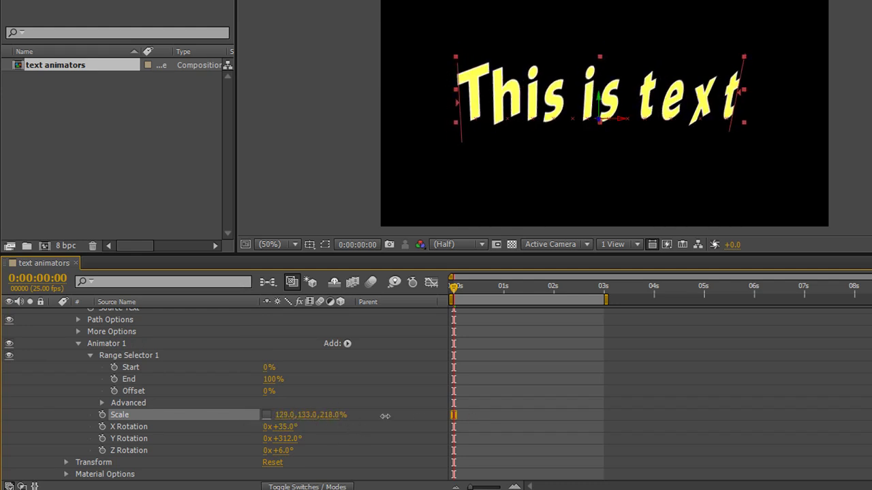
drag(339, 426, 407, 432)
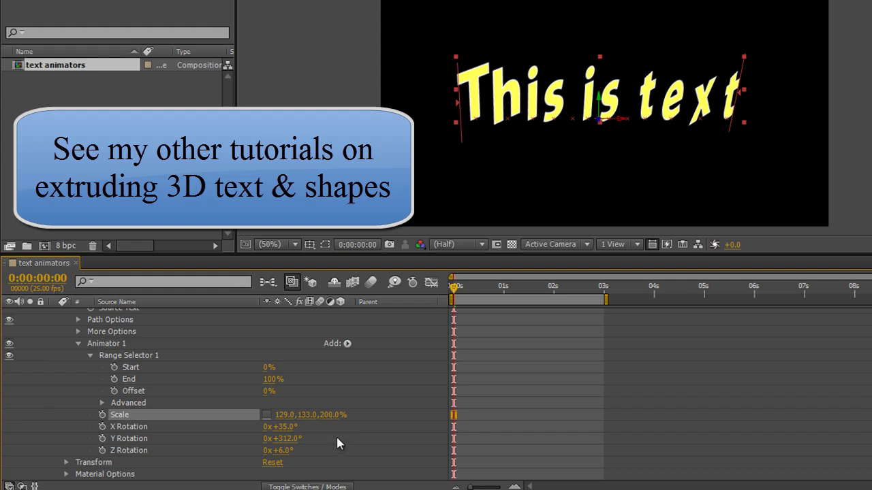
Step: Add a Position property to Animator 1 and set its Z value to about -441
click(347, 344)
mouse_move(382, 349)
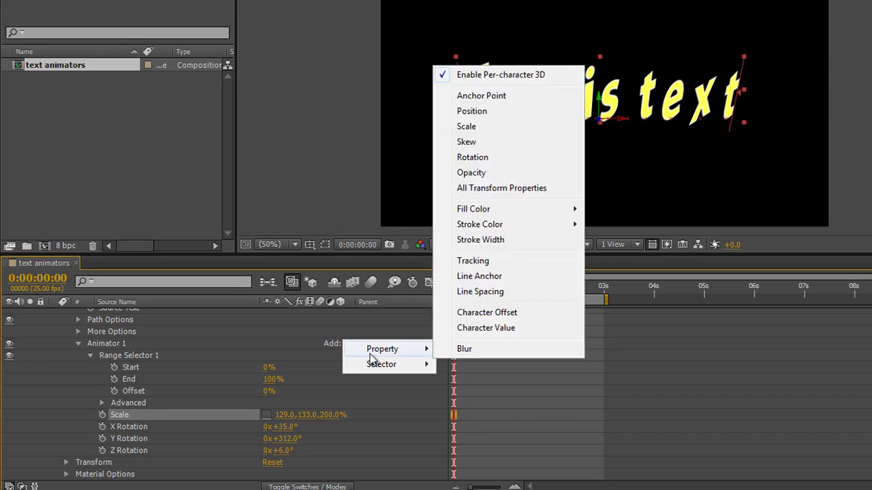
click(471, 111)
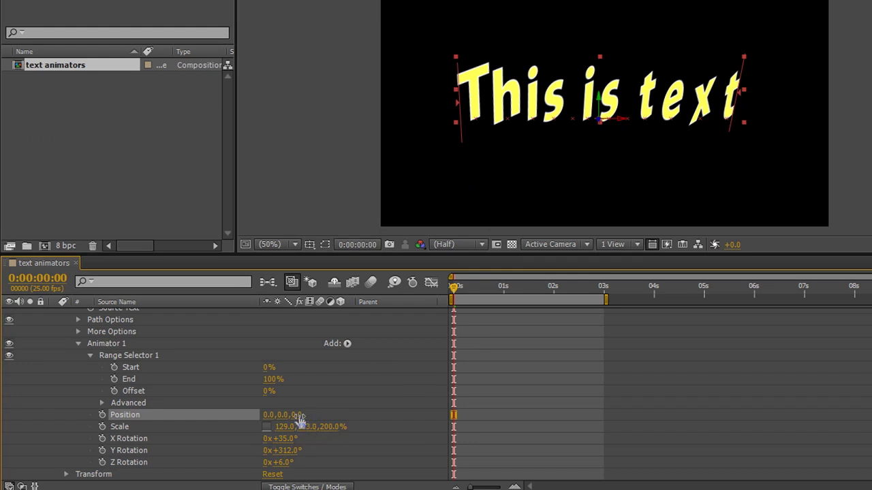
drag(294, 415, 354, 416)
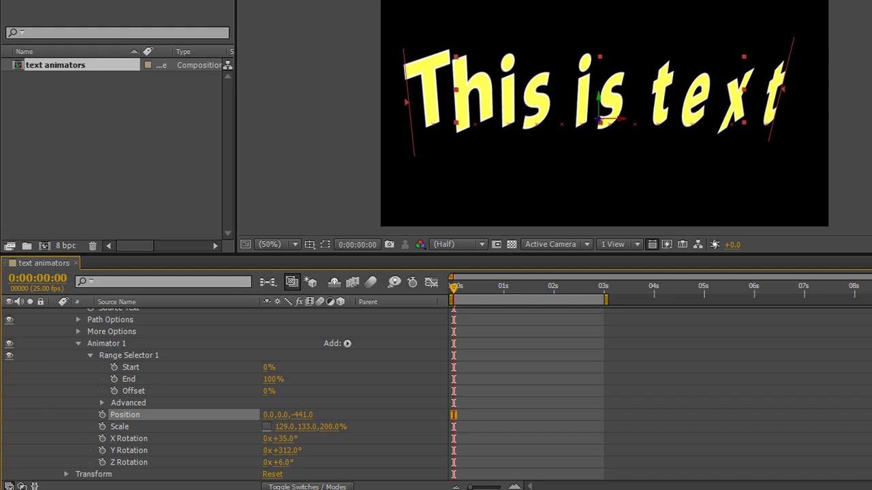
scroll(144, 418, down, 1)
scroll(144, 418, up, 3)
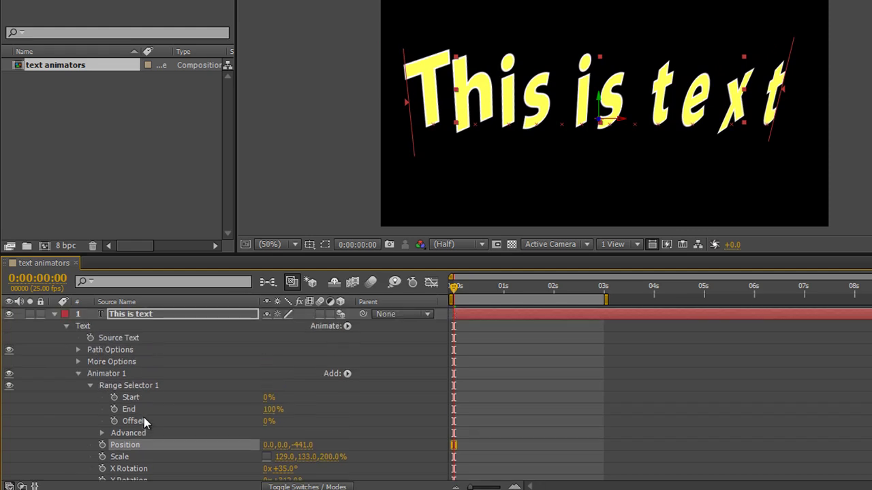
click(347, 326)
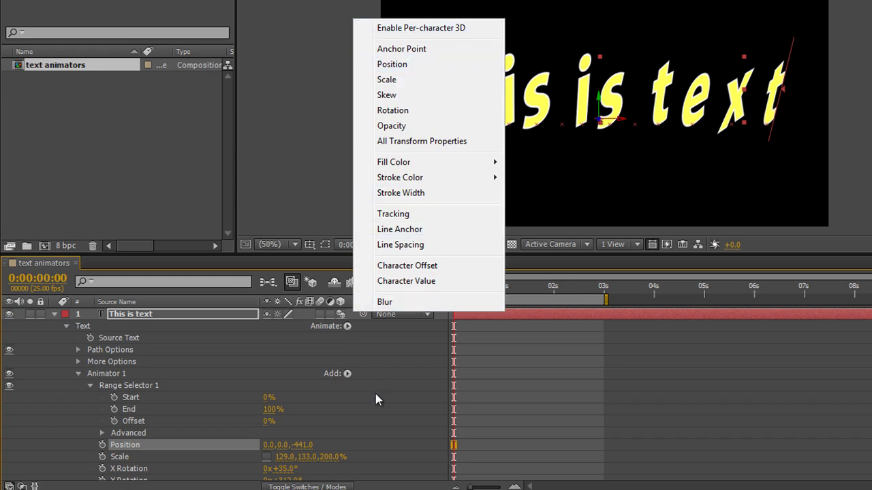
click(371, 419)
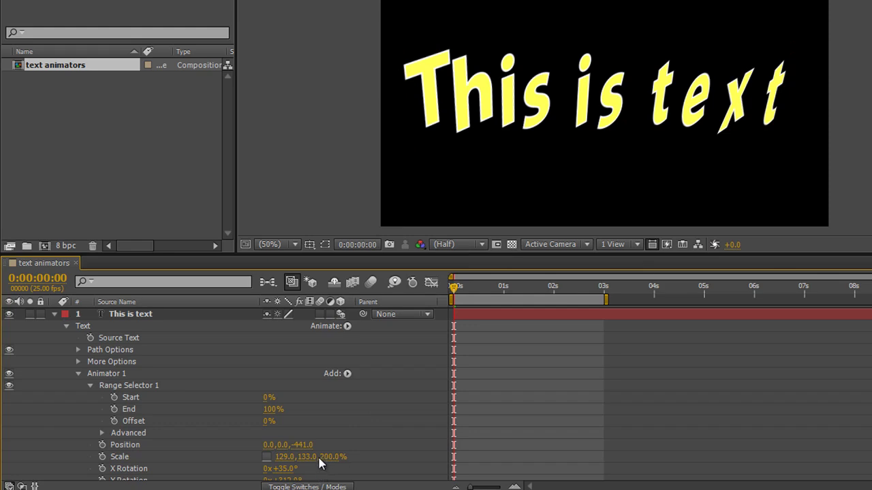
Step: Add a Blur property to Animator 1 and set it to 4.0, 4.0
click(348, 374)
mouse_move(394, 382)
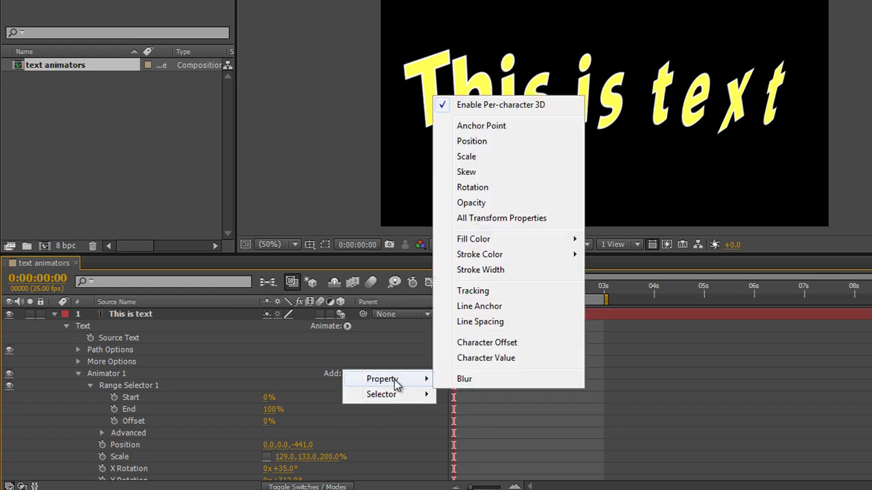
click(480, 379)
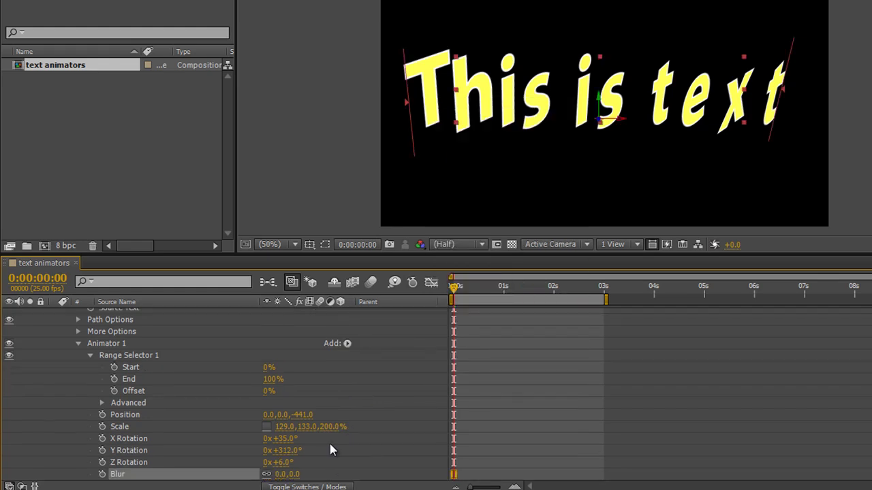
scroll(330, 445, down, 1)
mouse_move(293, 459)
mouse_down()
mouse_move(337, 455)
mouse_move(292, 462)
mouse_up()
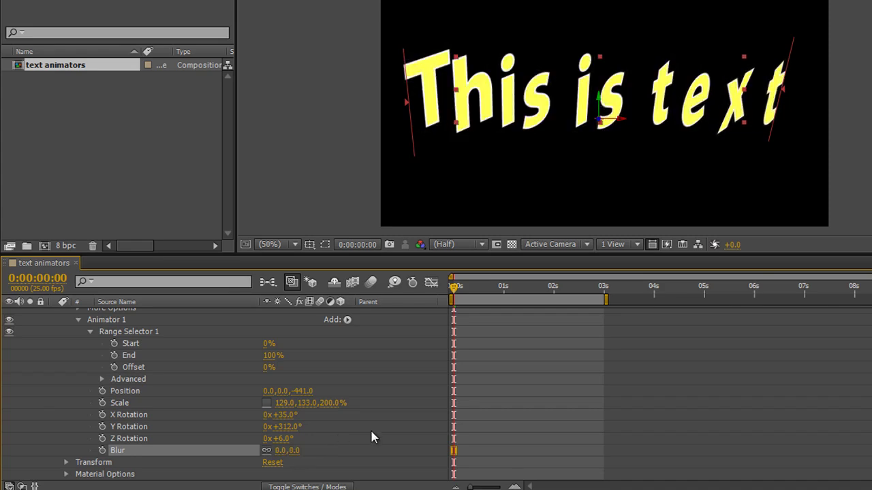
scroll(372, 437, up, 3)
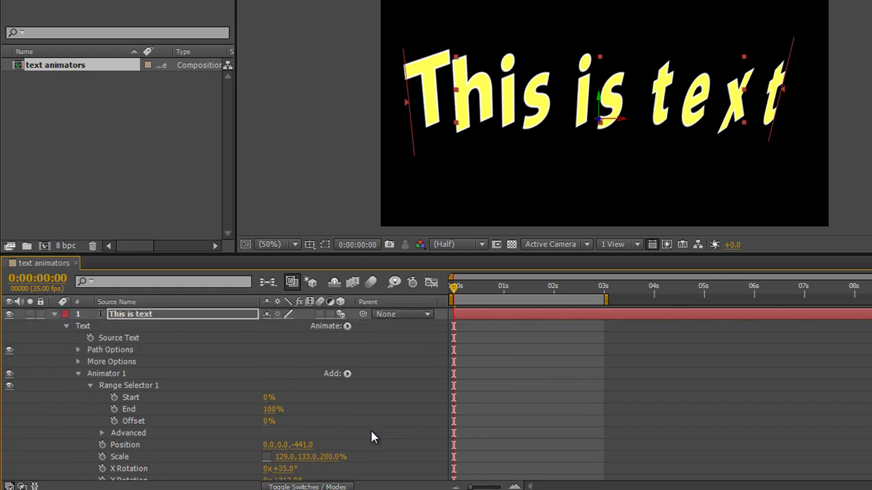
scroll(372, 437, down, 3)
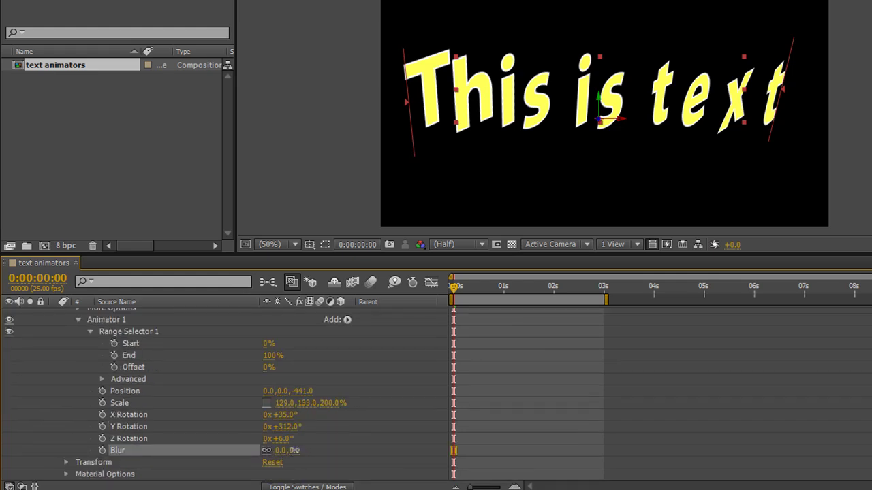
drag(289, 451, 298, 453)
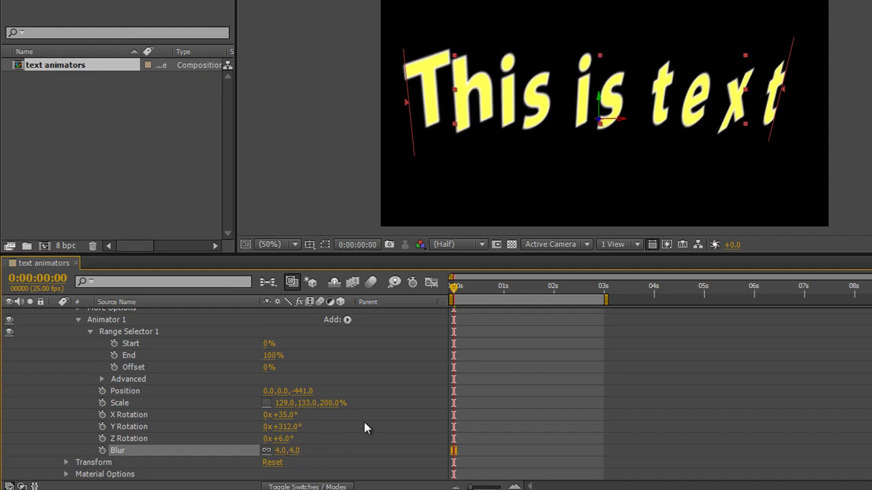
Step: Keyframe Animator 1's Y Rotation at the start and set it to 3 full revolutions plus 312° at 0:00:02:24
scroll(365, 428, up, 3)
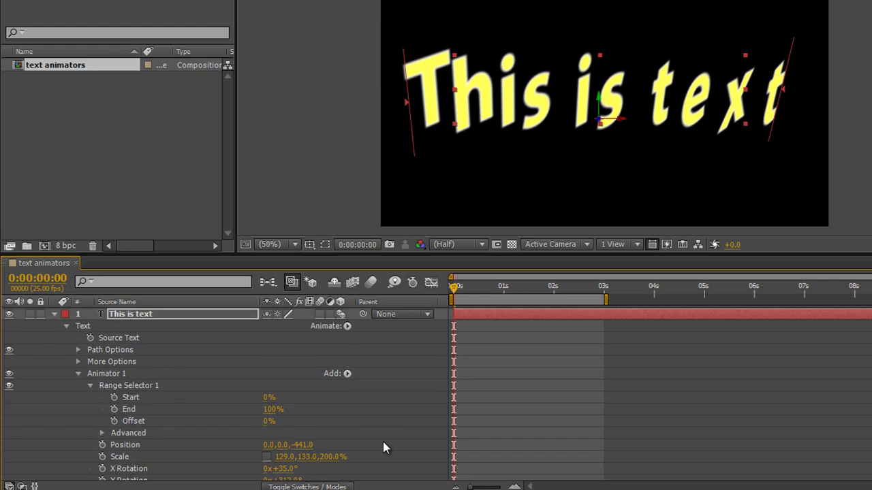
scroll(383, 442, down, 3)
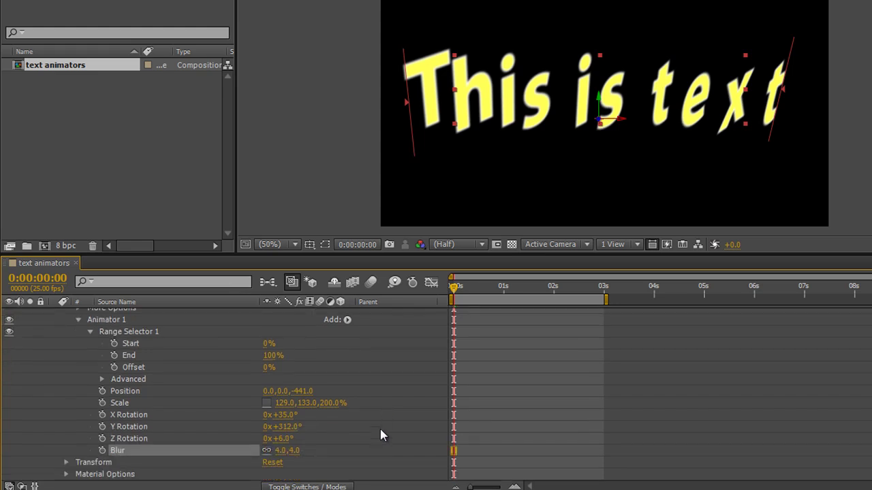
click(102, 427)
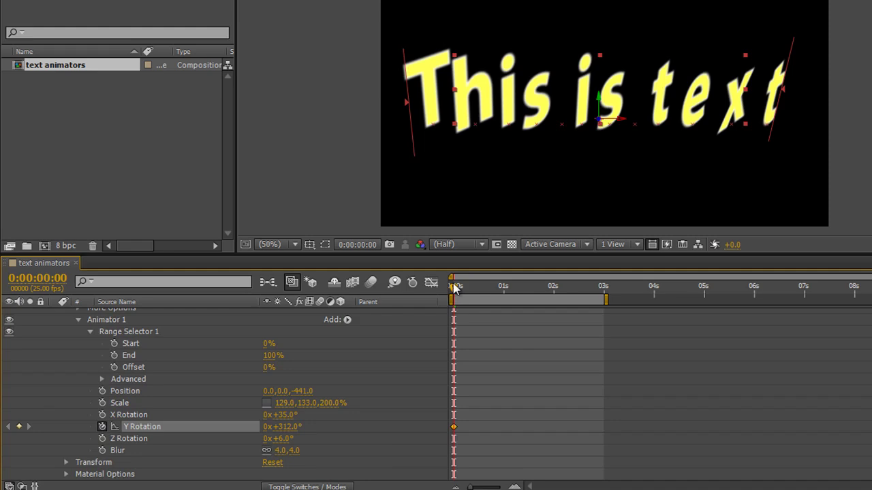
drag(454, 288, 603, 305)
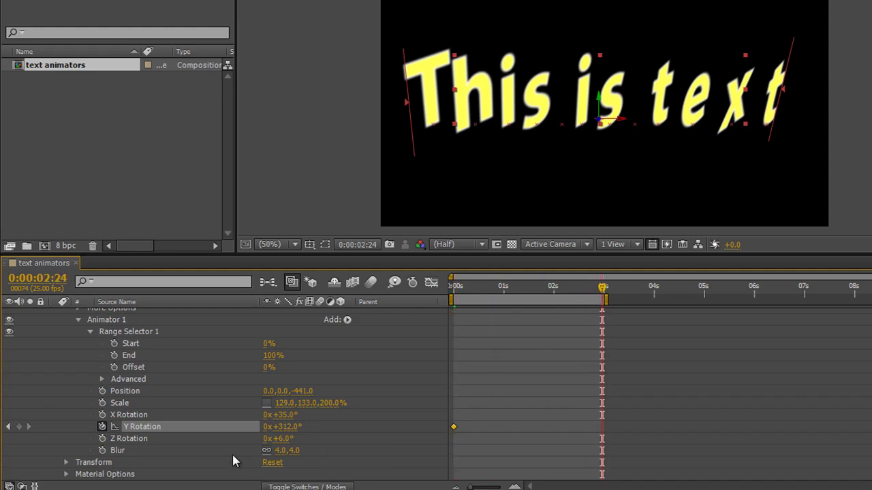
click(265, 427)
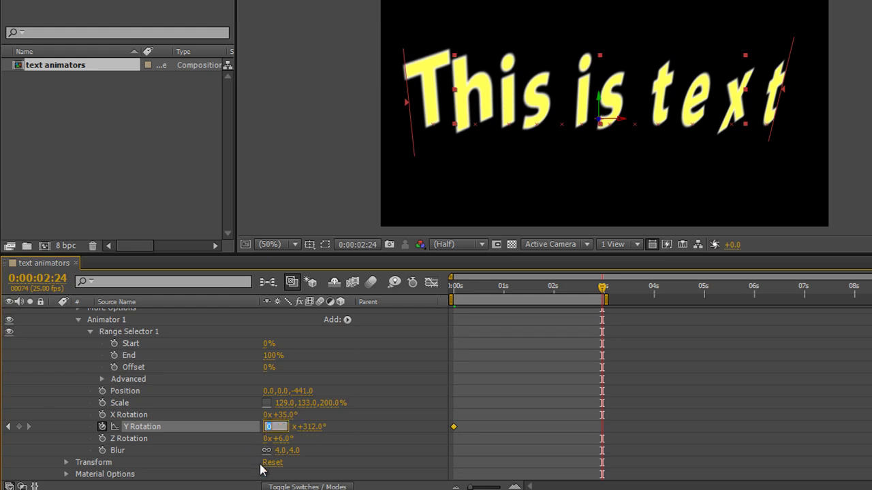
text(3)
key(Return)
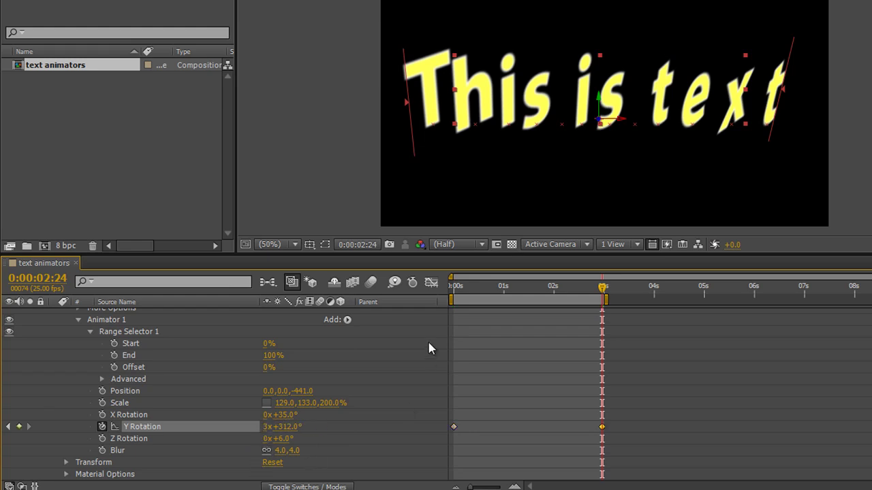
Step: Preview the Y Rotation animation of the characters and return to the first frame
key(KP_0)
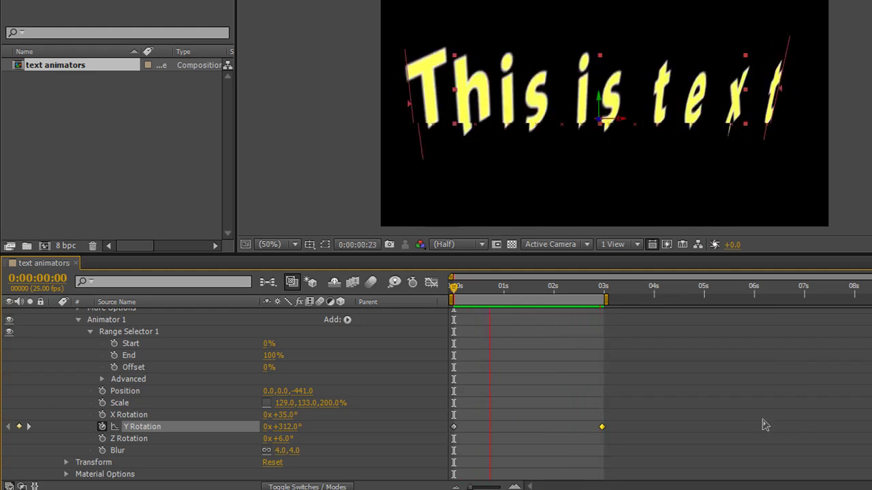
key(space)
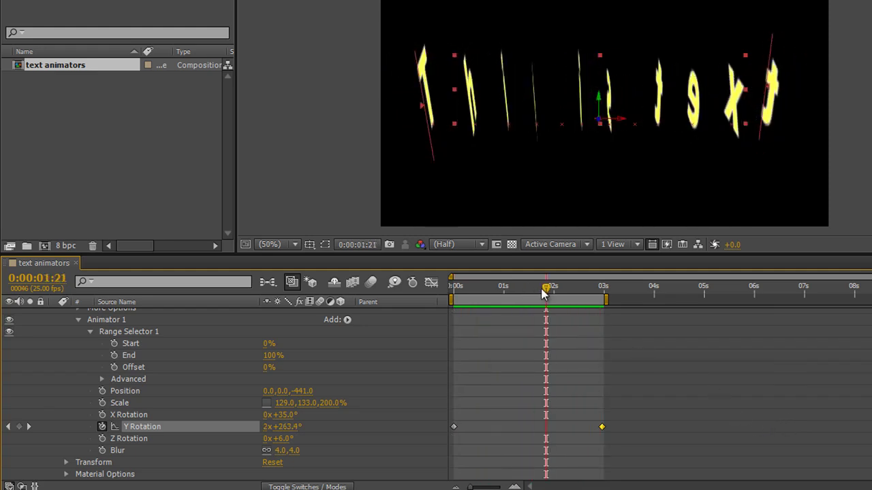
drag(546, 289, 515, 289)
key(Home)
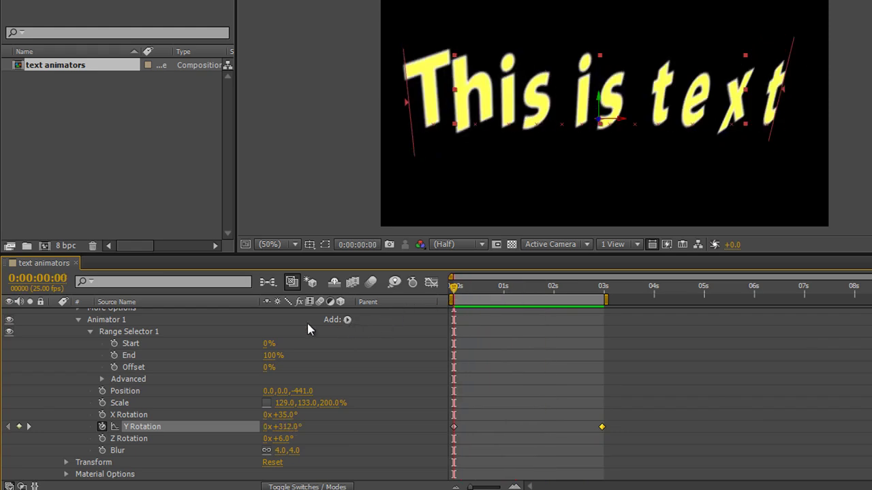
Step: Add a Wiggly selector to Animator 1
click(198, 320)
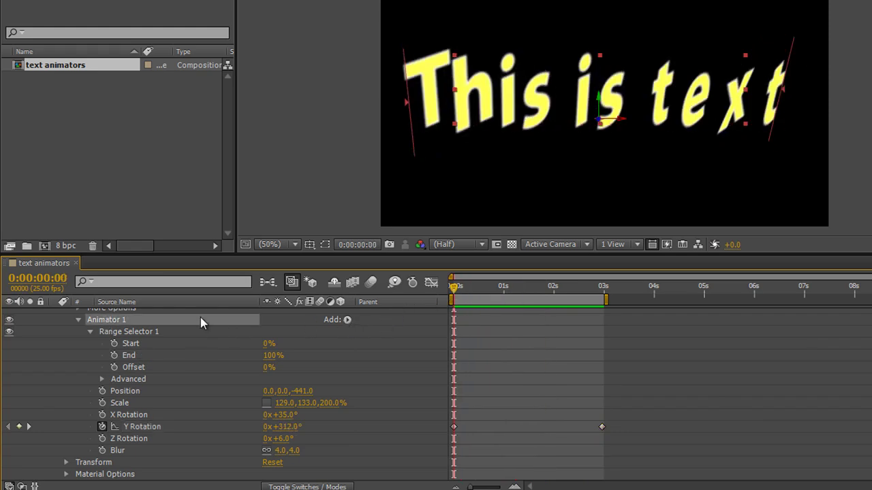
click(347, 321)
mouse_move(393, 327)
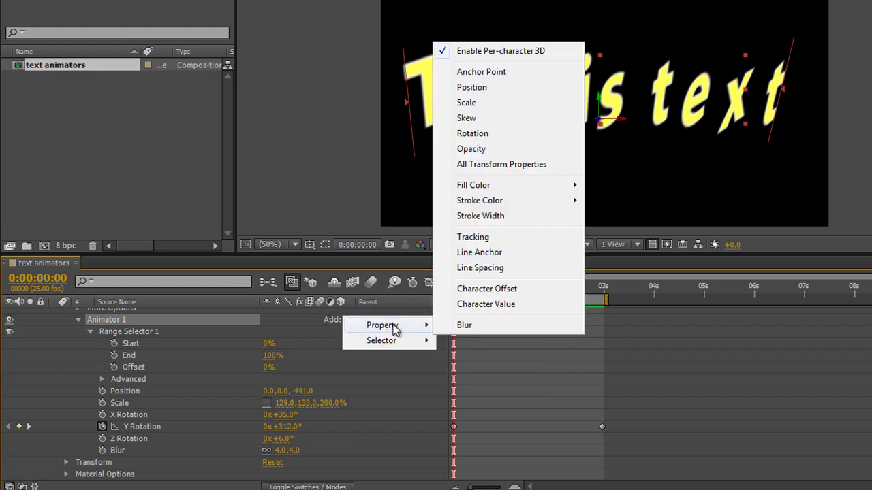
mouse_move(394, 346)
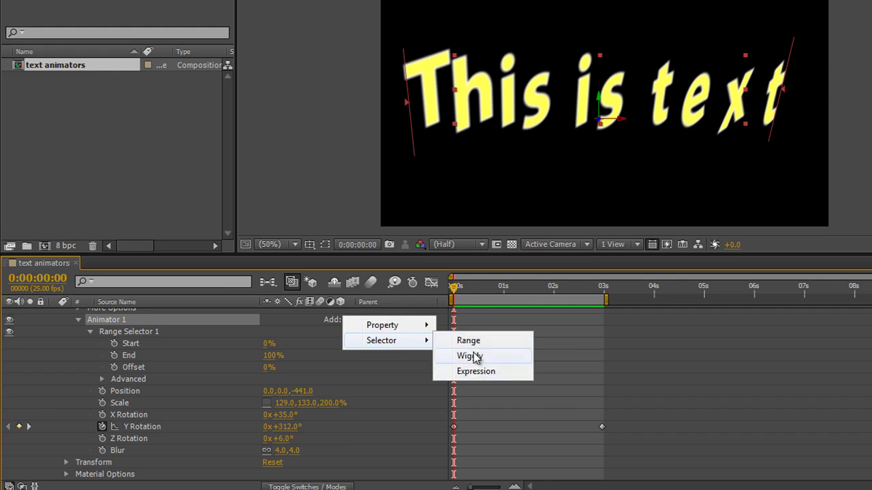
click(470, 356)
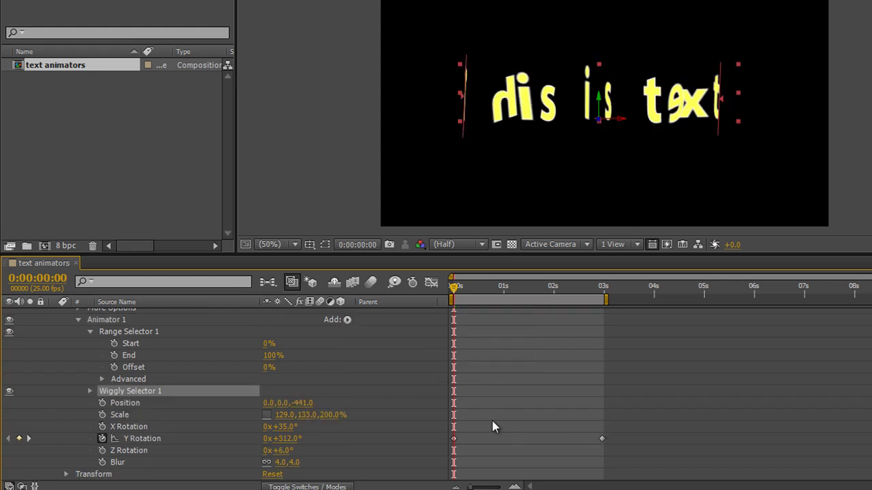
Step: Preview the wiggling text animation and expand the settings of Wiggly Selector 1
key(space)
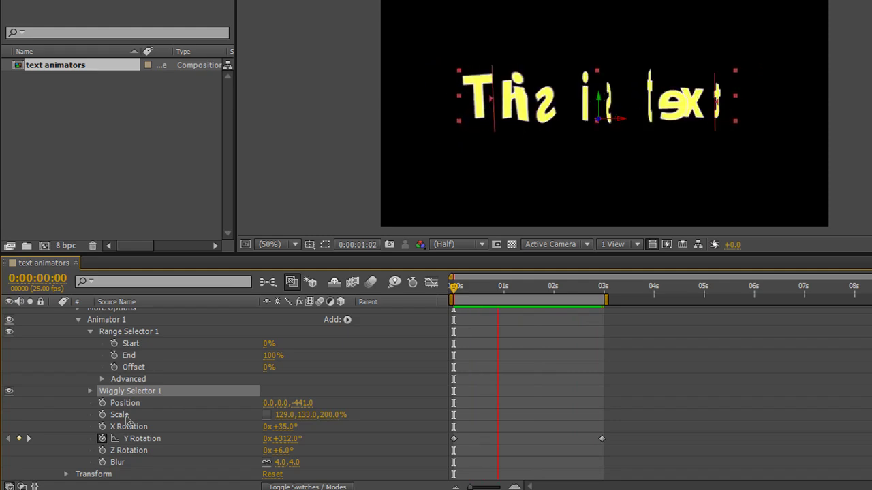
key(space)
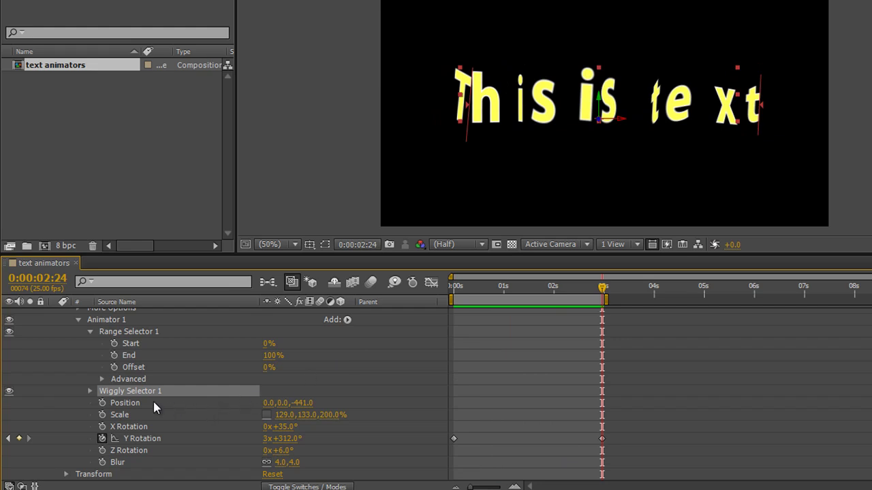
click(90, 391)
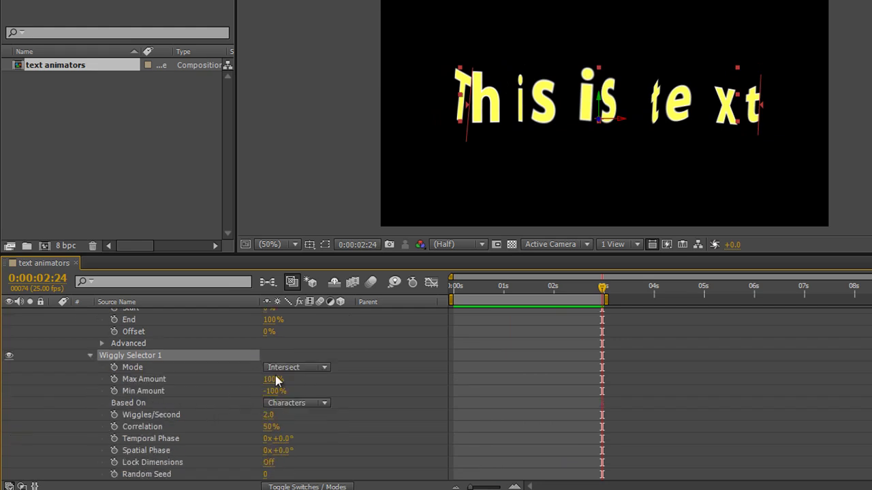
scroll(342, 365, down, 3)
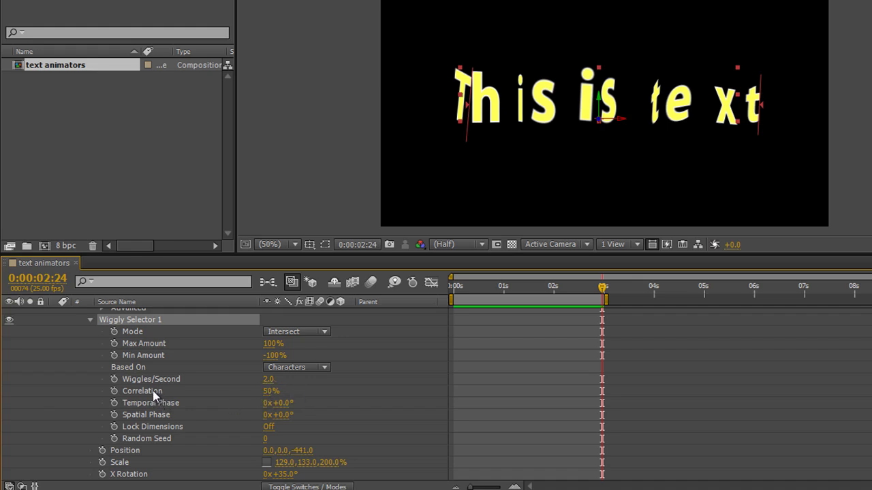
Step: Try Wiggly Selector 1's Correlation at 100% with a preview and at 0%, and reset it to its default
drag(271, 391, 482, 400)
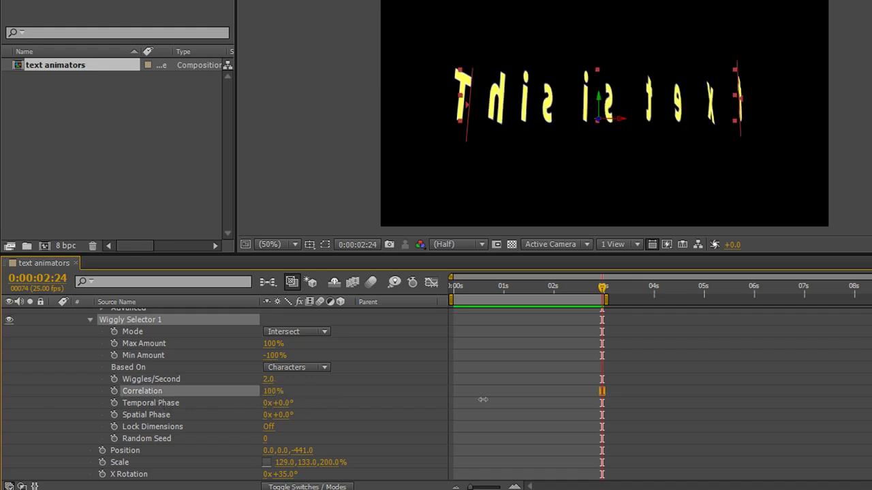
key(KP_0)
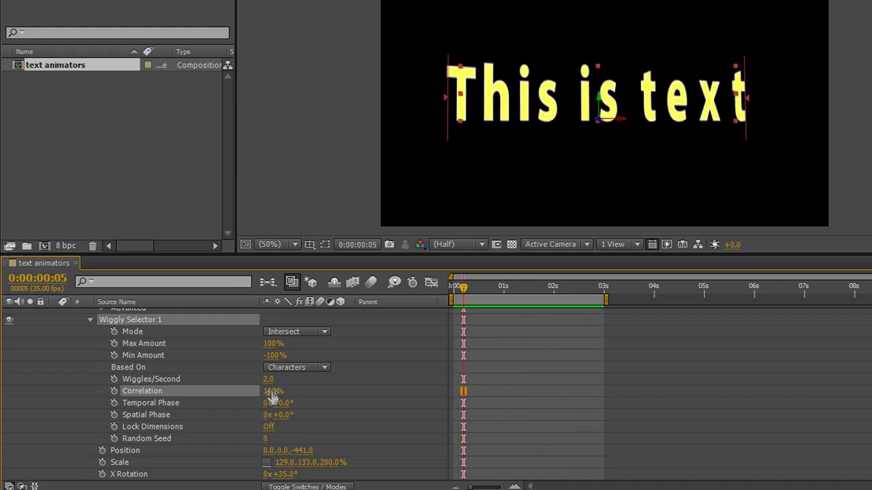
drag(273, 399, 205, 398)
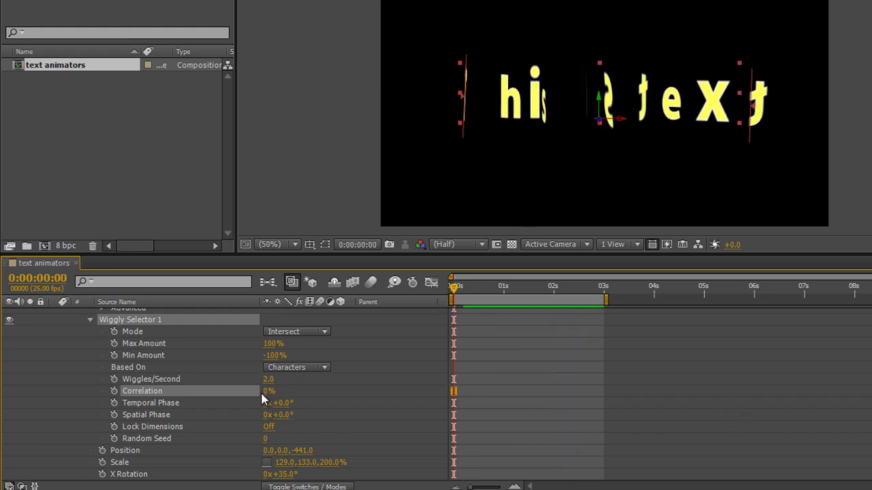
right_click(140, 393)
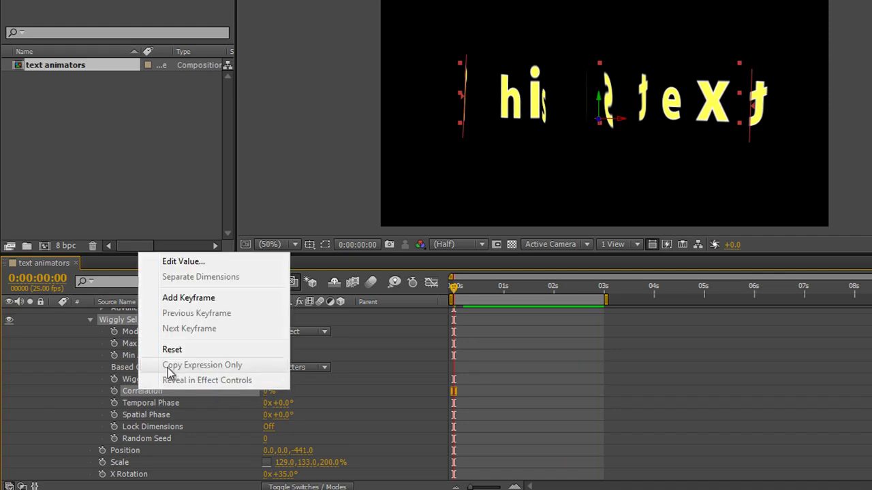
click(174, 349)
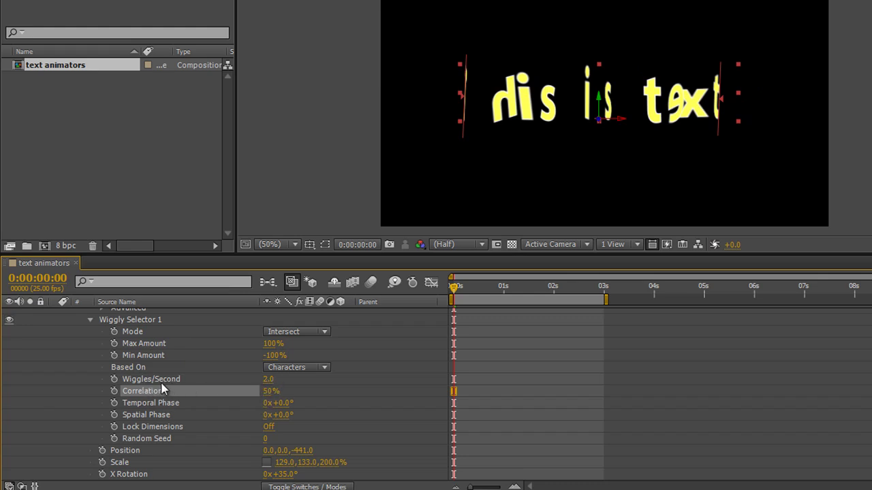
Step: Set Wiggly Selector 1's Wiggles/Second to 0.5
click(267, 379)
text(0.5)
key(Return)
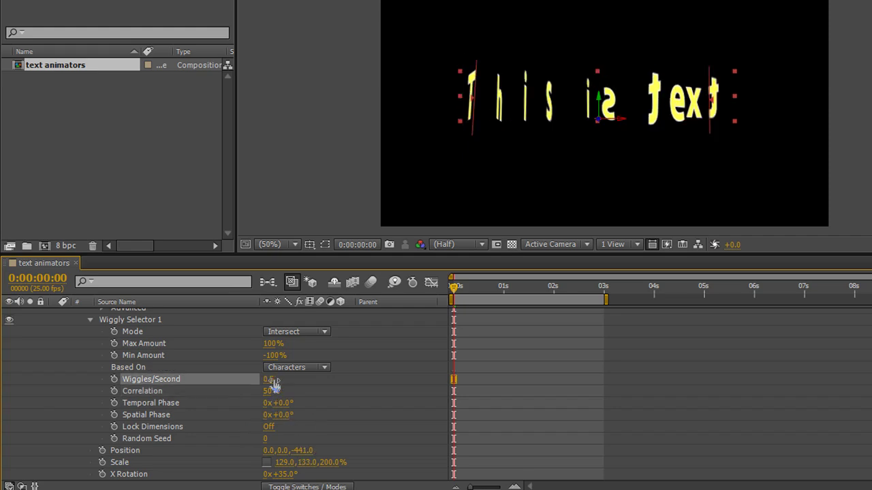
Step: Preview the wiggling text, and try Range Selector 1's Start at 90% with another preview
key(space)
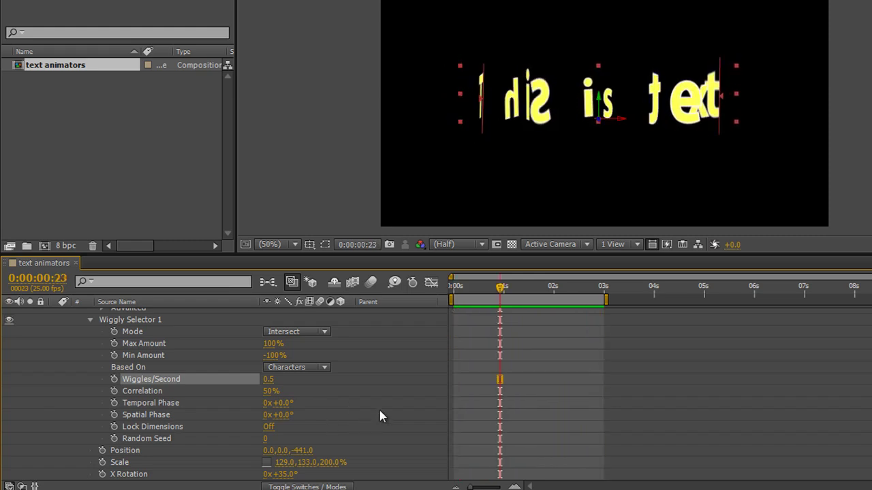
scroll(380, 412, up, 1)
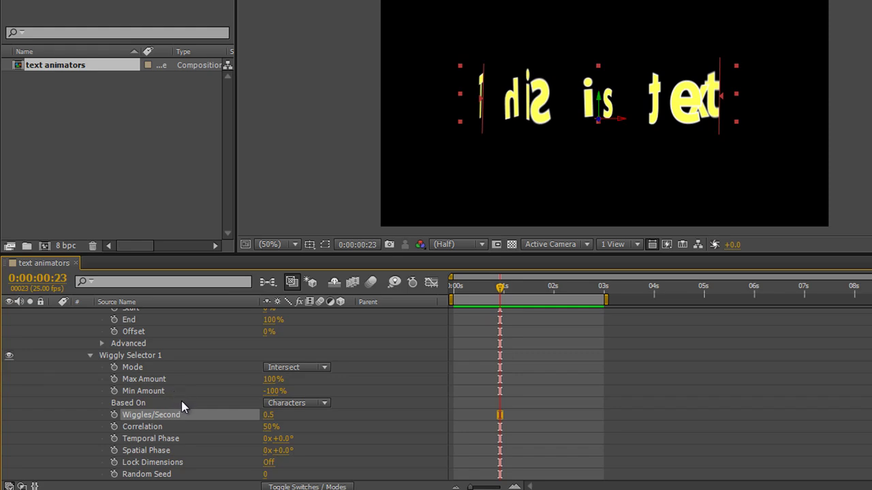
scroll(181, 409, up, 1)
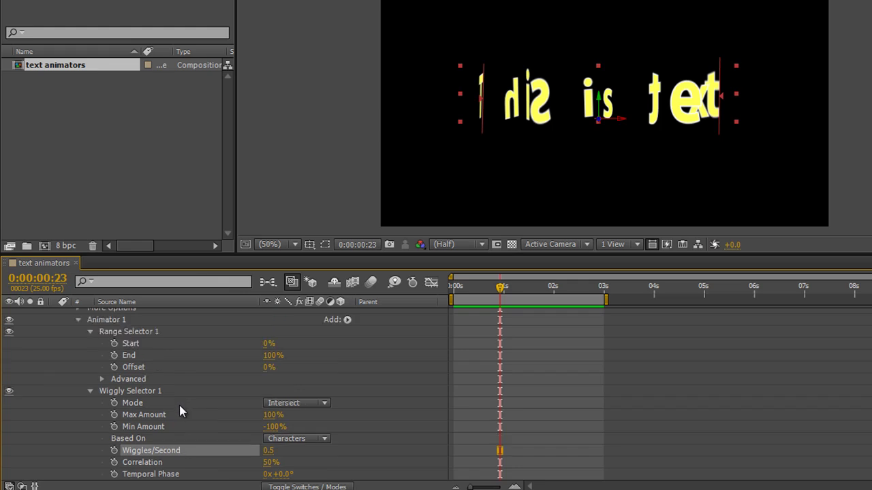
drag(269, 344, 357, 363)
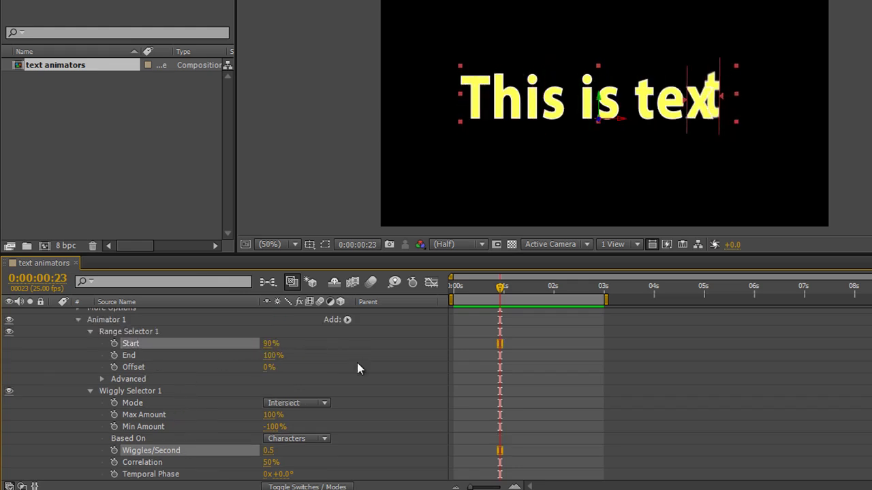
key(KP_0)
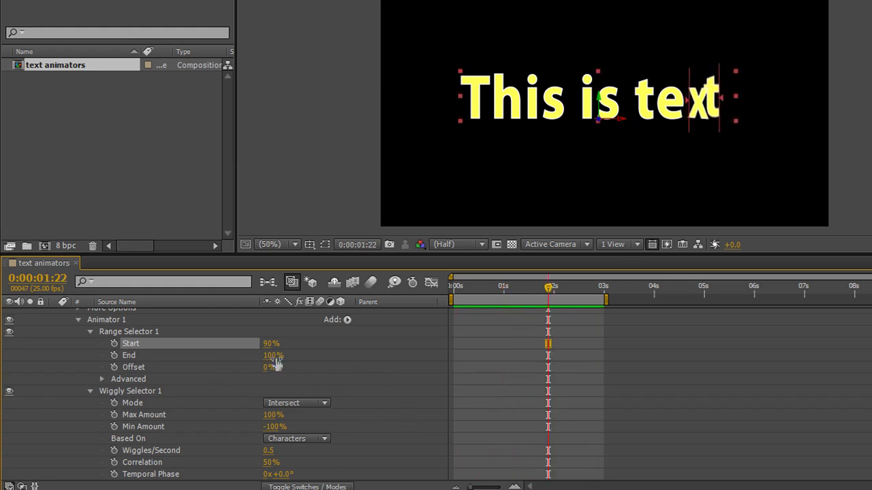
Step: Return Range Selector 1's Start to 0%, preview the animation, and try Start at 34%
drag(270, 344, 163, 352)
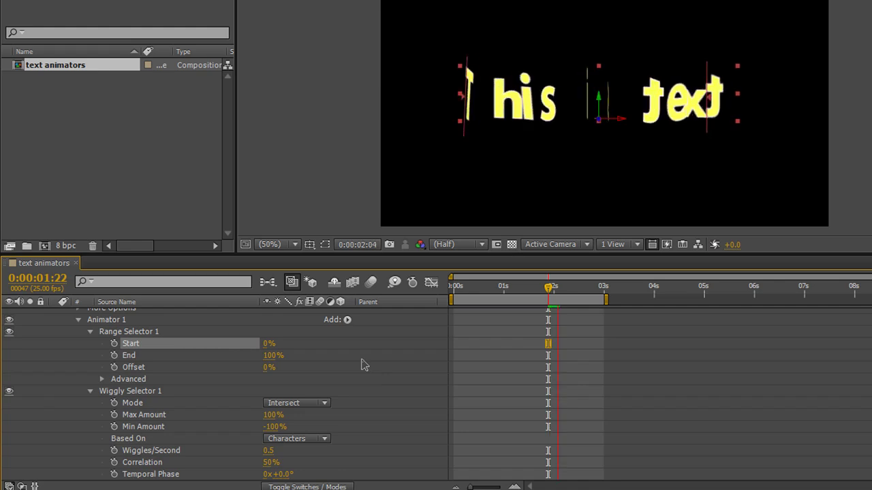
drag(265, 348, 297, 356)
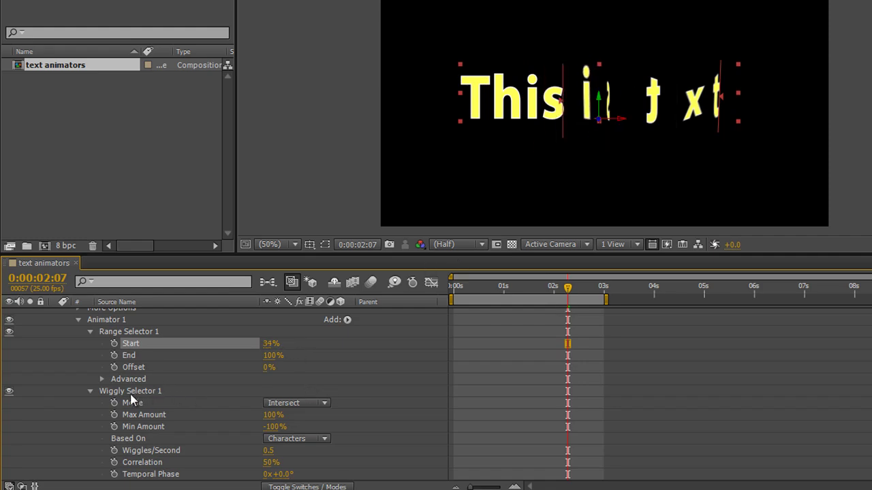
Step: Expand Range Selector 1's advanced settings and set Based On to Characters Excluding Spaces
click(100, 380)
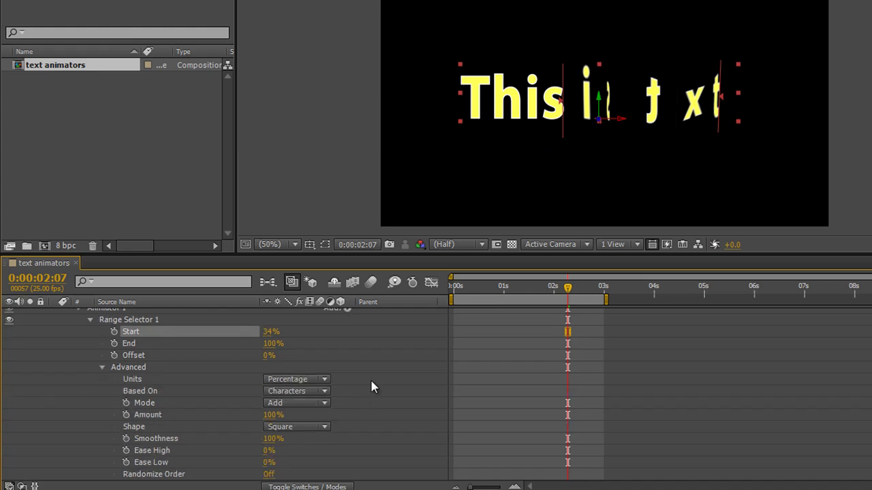
scroll(374, 377, down, 3)
click(324, 355)
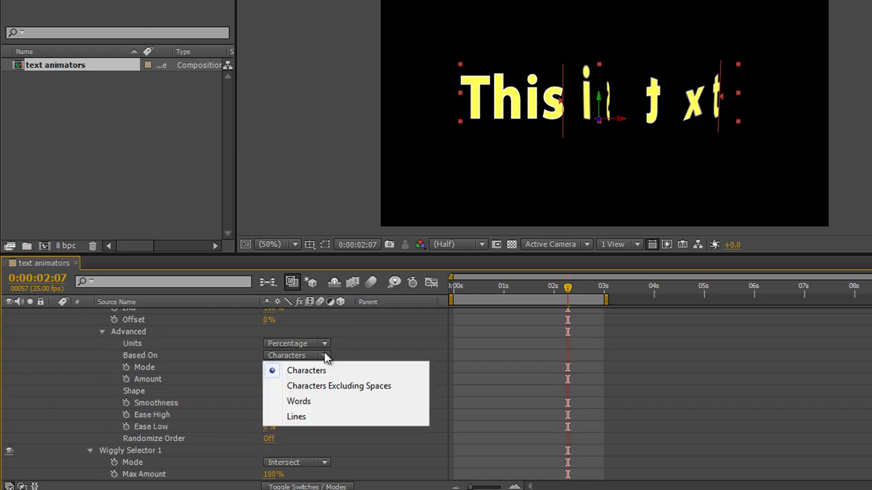
click(321, 386)
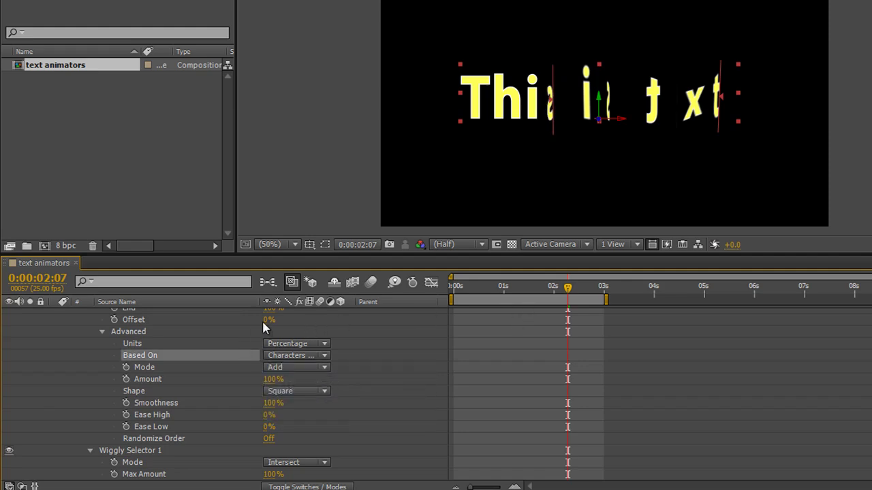
Step: Set Range Selector 1's Start to 54% to move the range along the text without counting spaces
scroll(275, 327, up, 2)
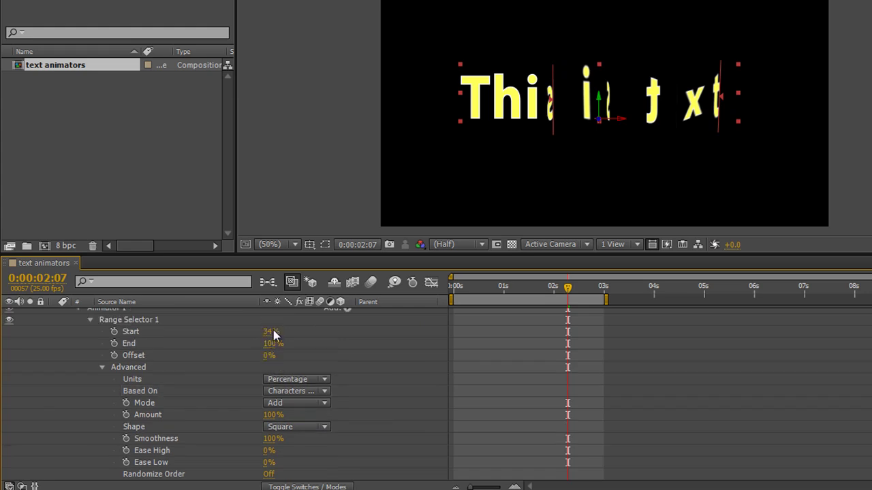
click(273, 331)
drag(267, 340, 242, 364)
scroll(305, 344, up, 1)
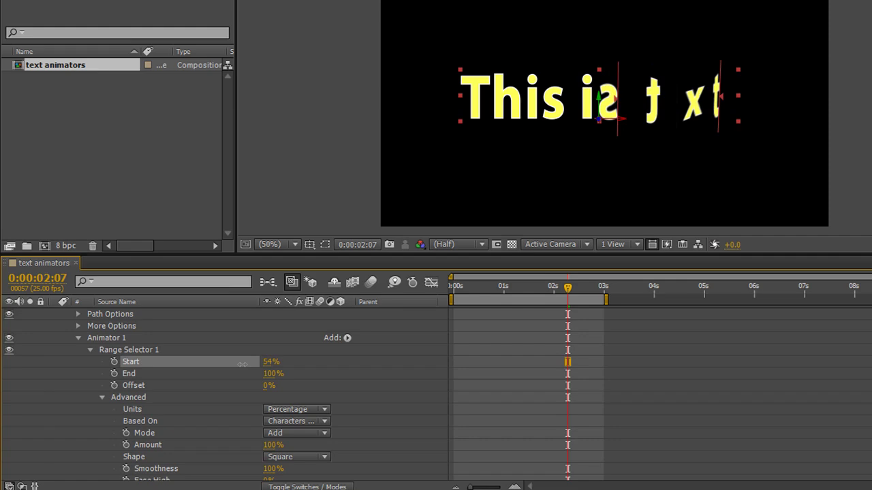